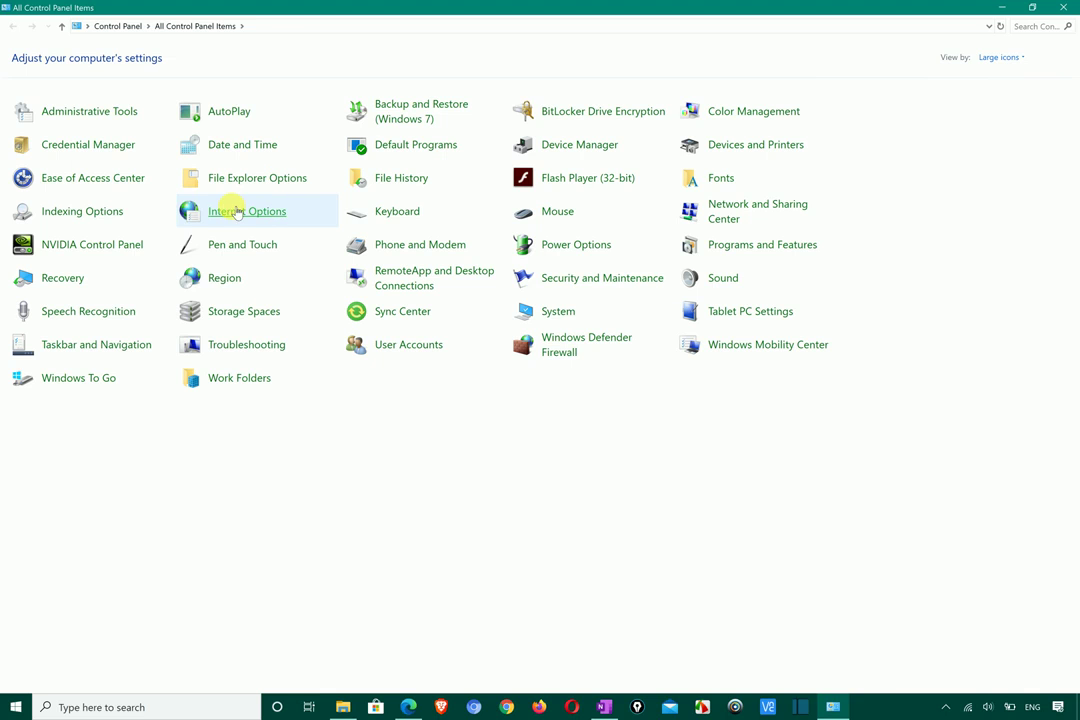
- Open Internet Options, view the Security settings for the Local intranet zone, and cancel without changes
left_click(228, 206)
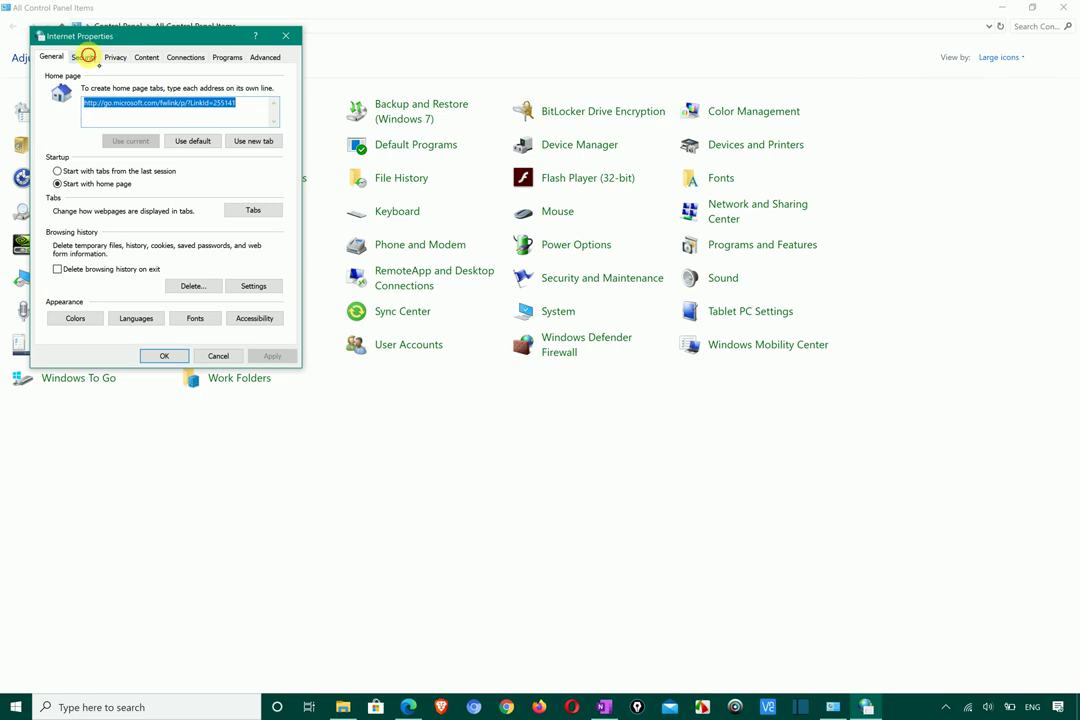
left_click(84, 57)
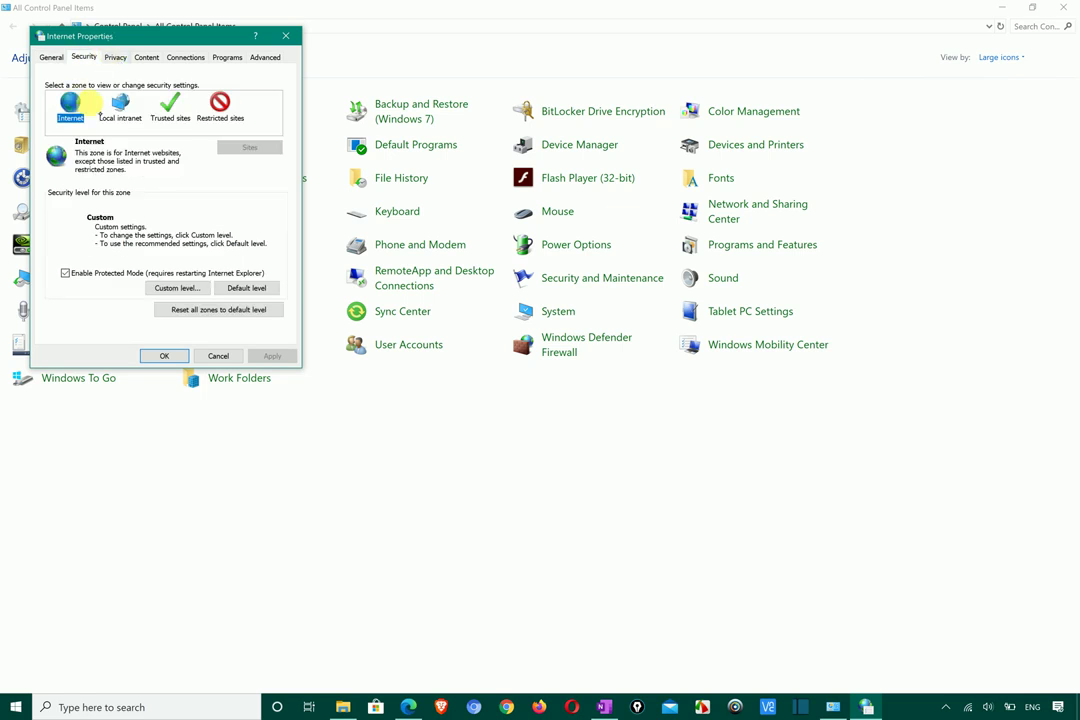
left_click(120, 104)
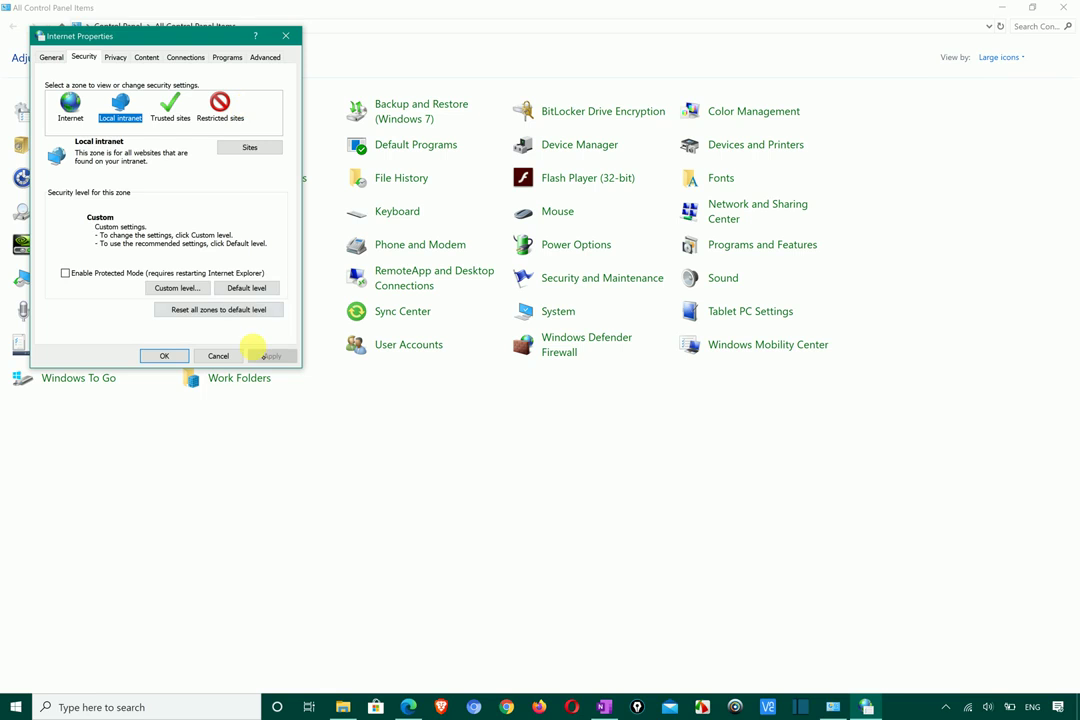
left_click(218, 357)
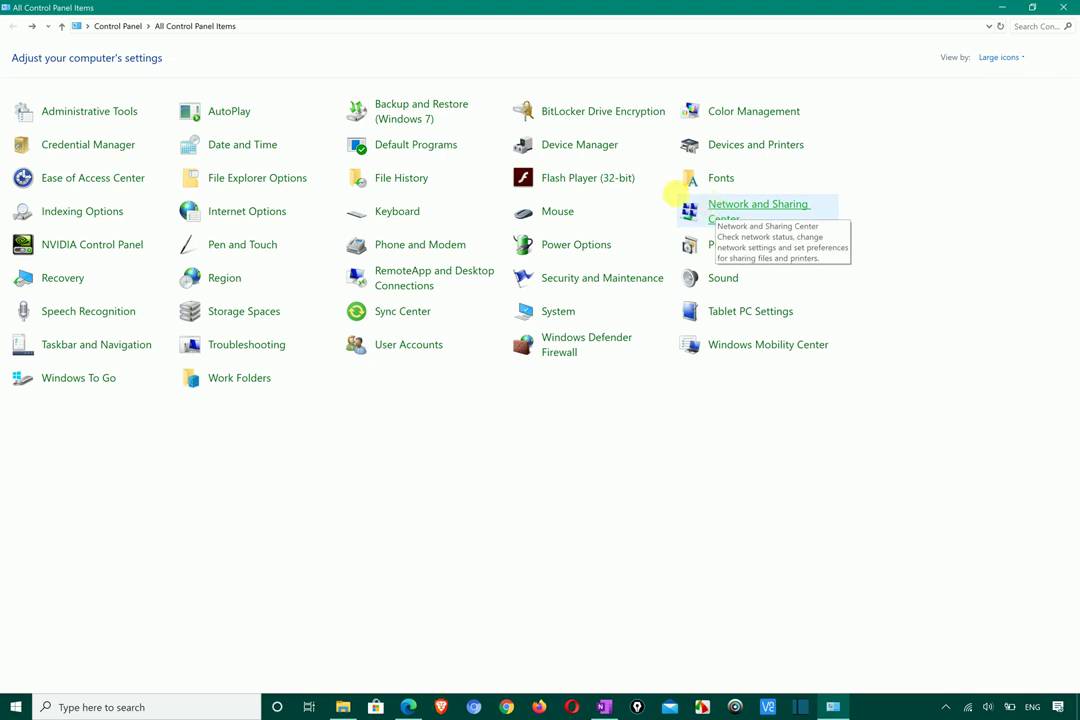
- In Internet Options, run the Internet connection setup to browse the Internet now, close the browser page, and view the Programs settings
left_click(241, 217)
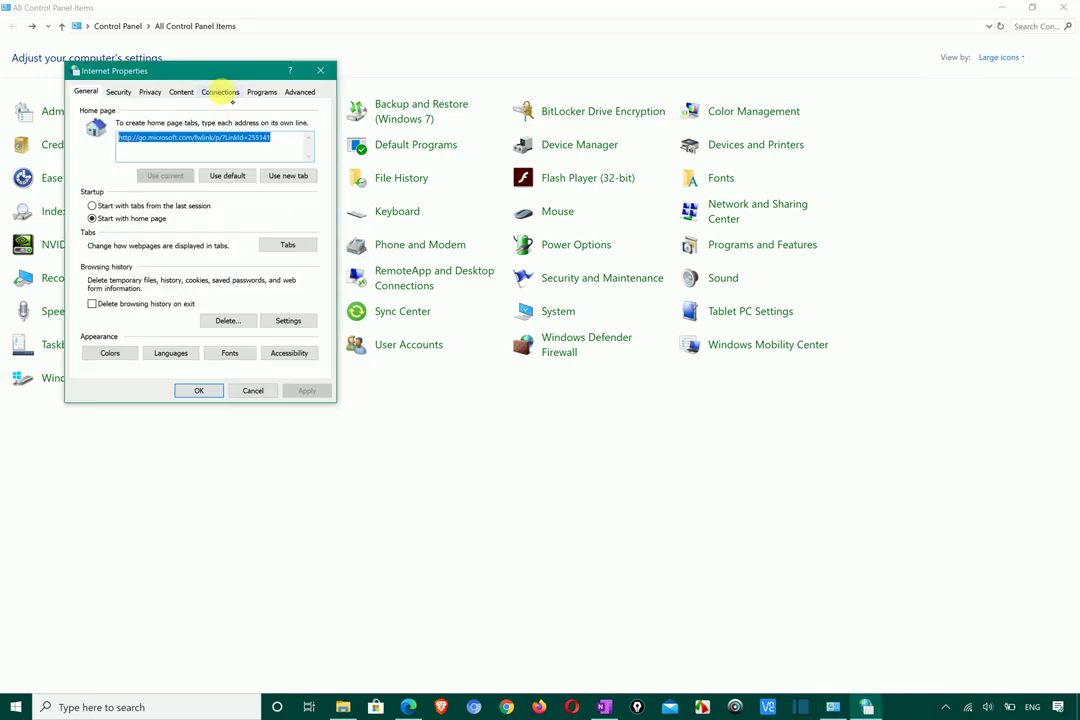
left_click(215, 92)
left_click(86, 91)
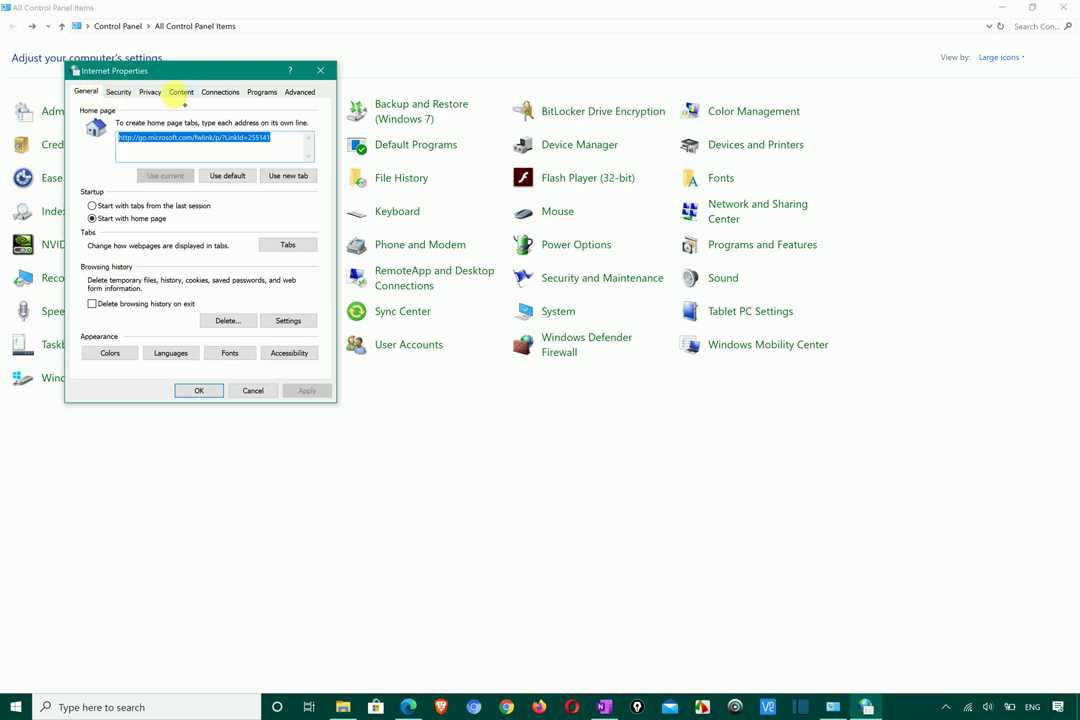
left_click(217, 92)
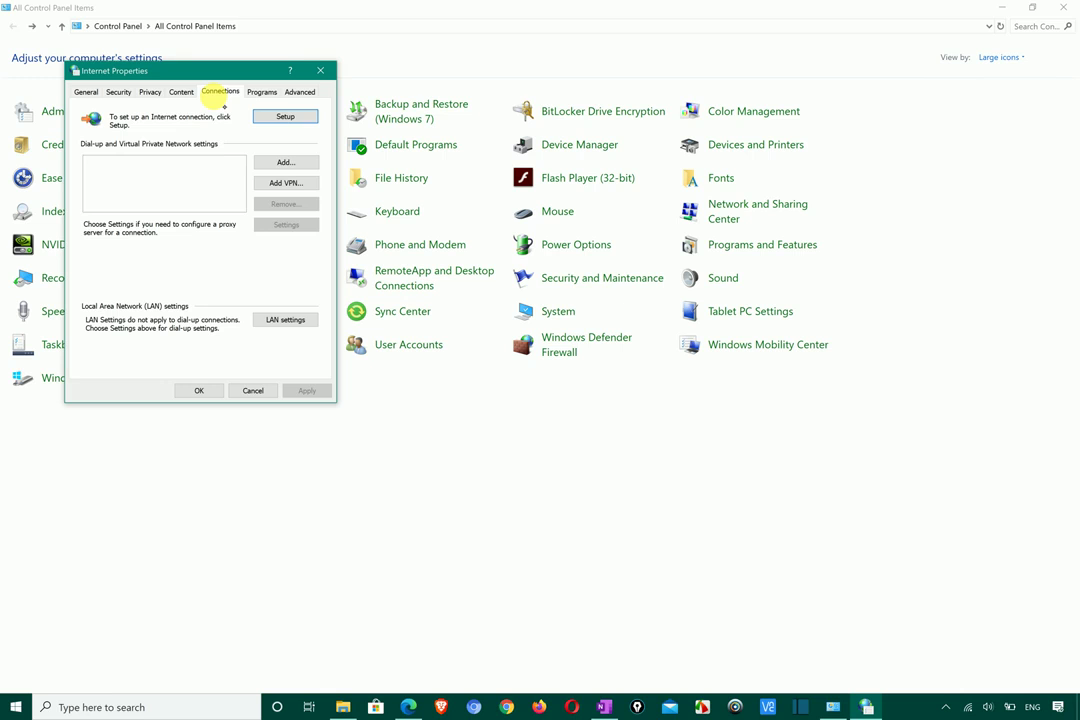
left_click(286, 116)
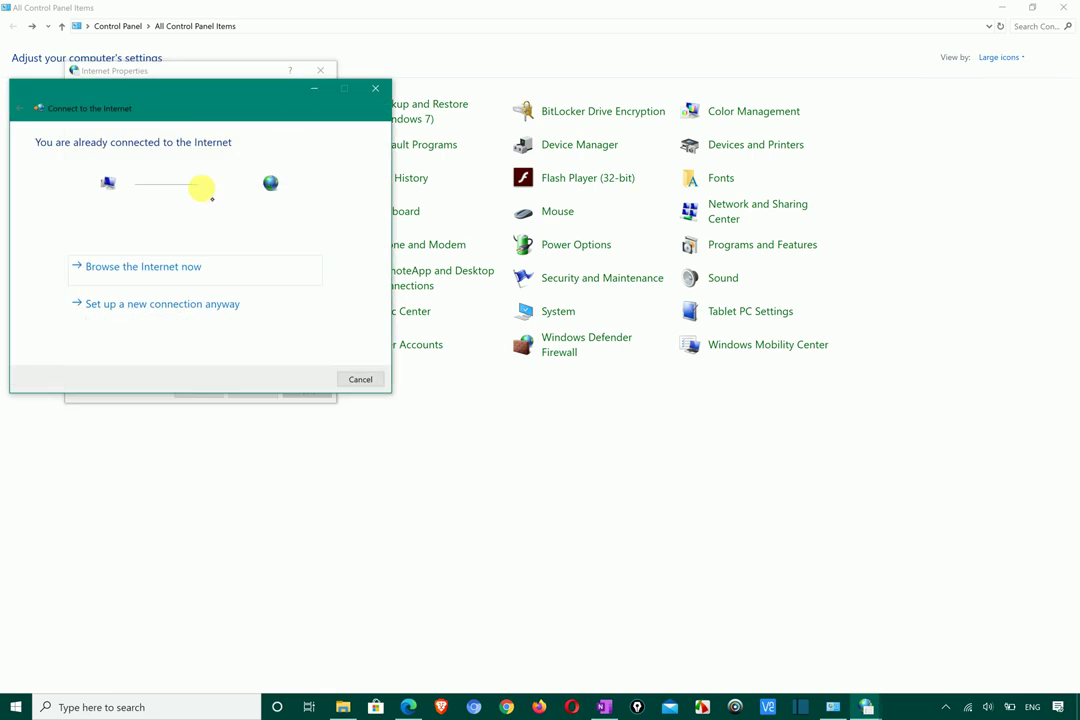
left_click(170, 266)
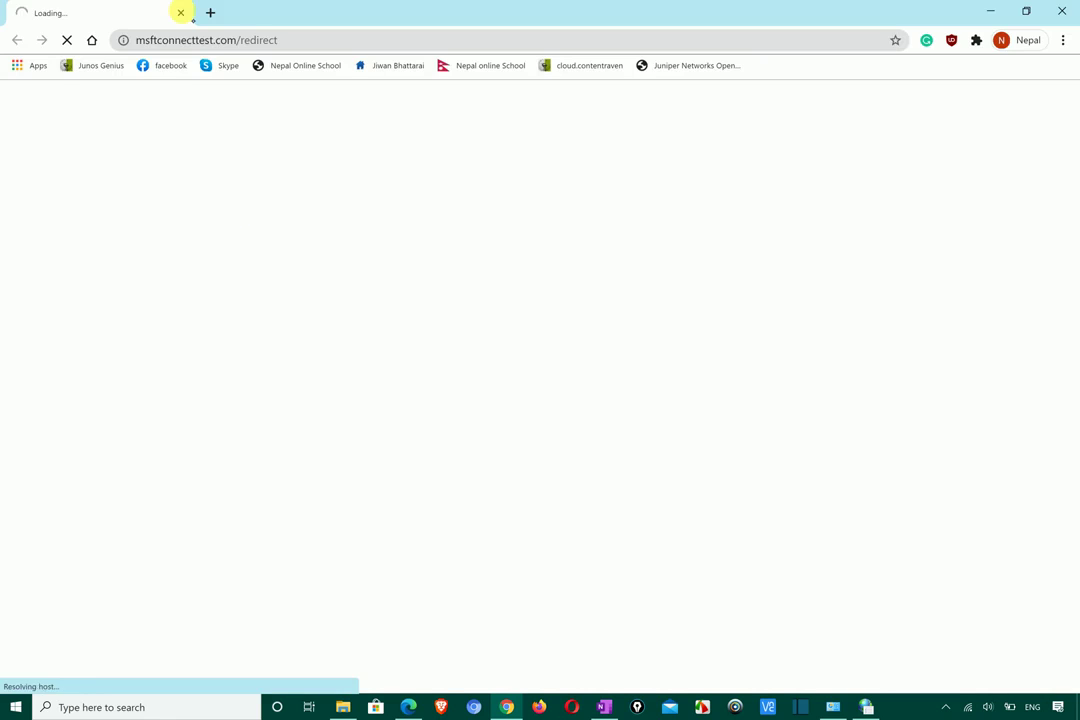
left_click(178, 12)
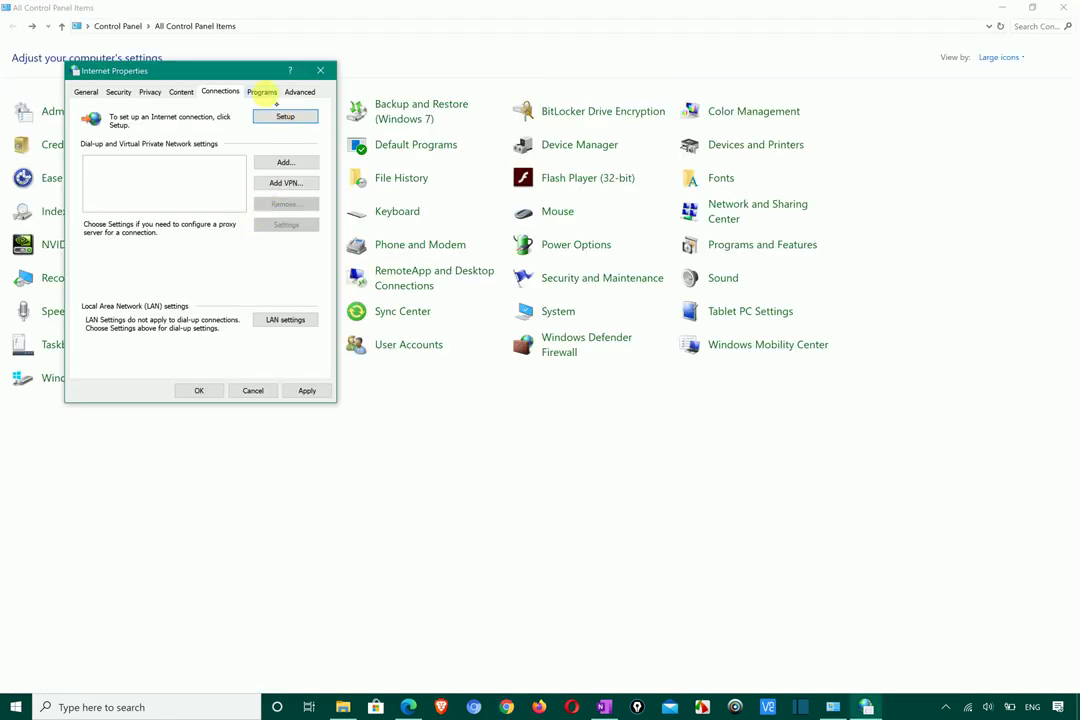
left_click(263, 92)
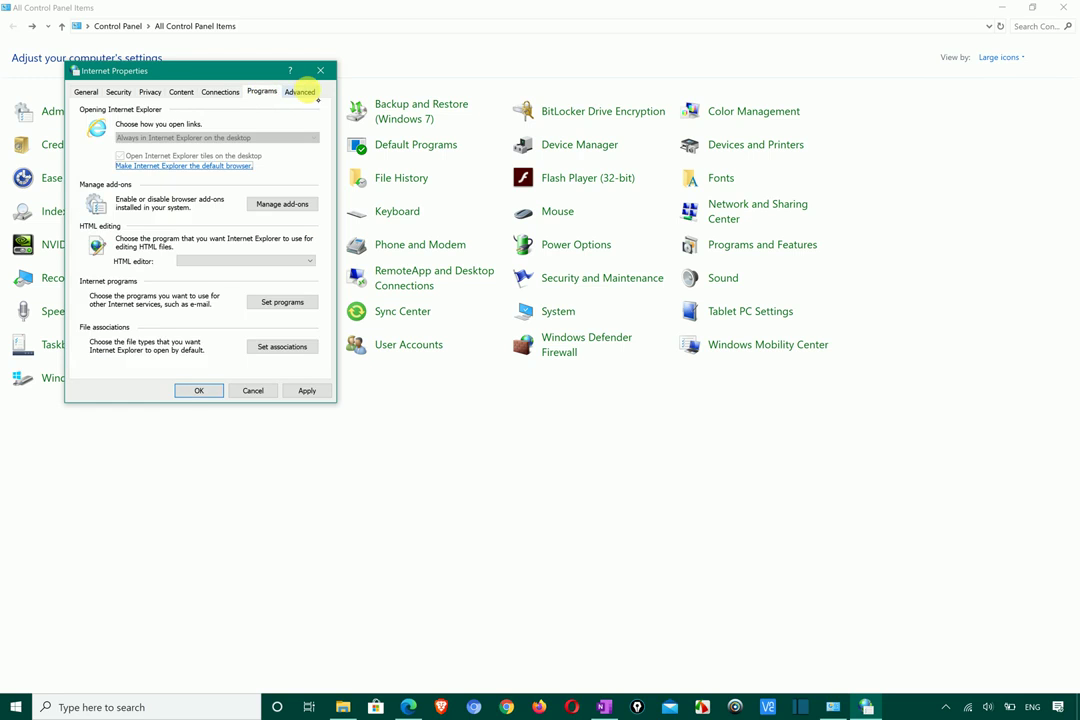
left_click(322, 71)
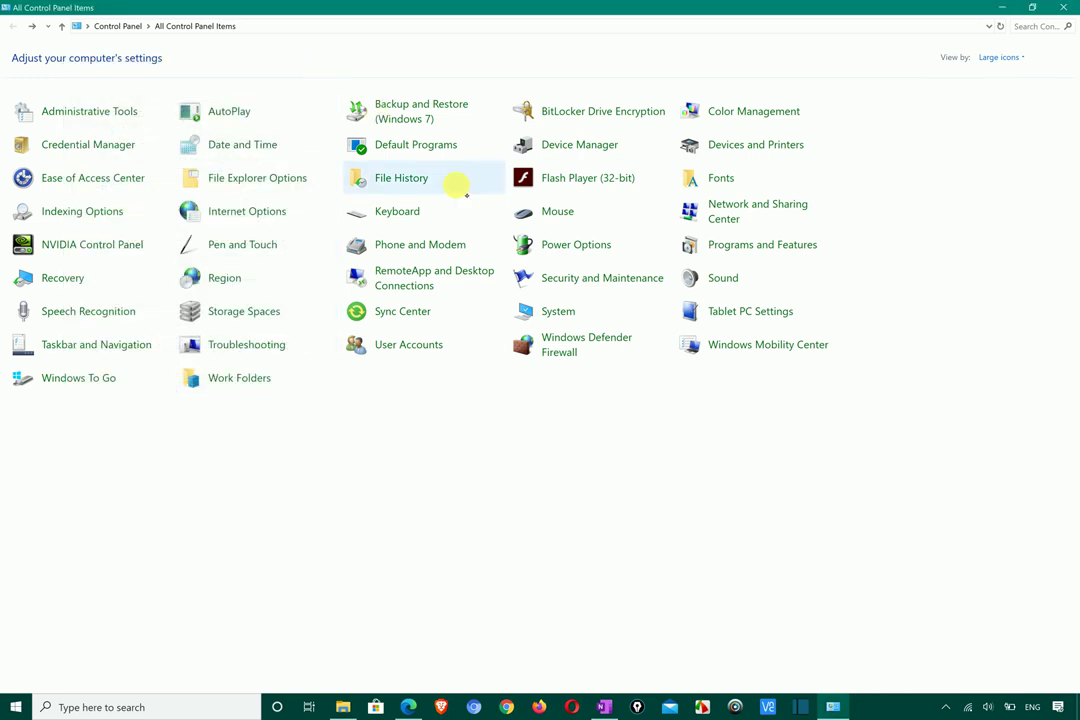
- In Network and Sharing Center, examine the wizard for setting up a new router or access point, then cancel it
left_click(731, 205)
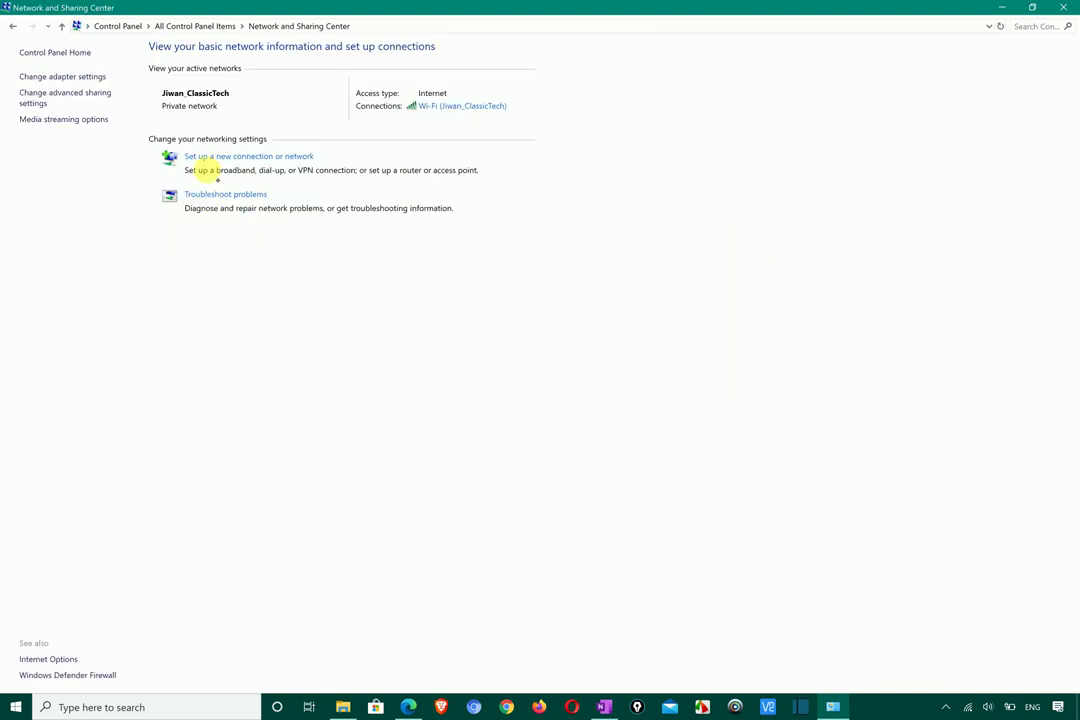
left_click(270, 156)
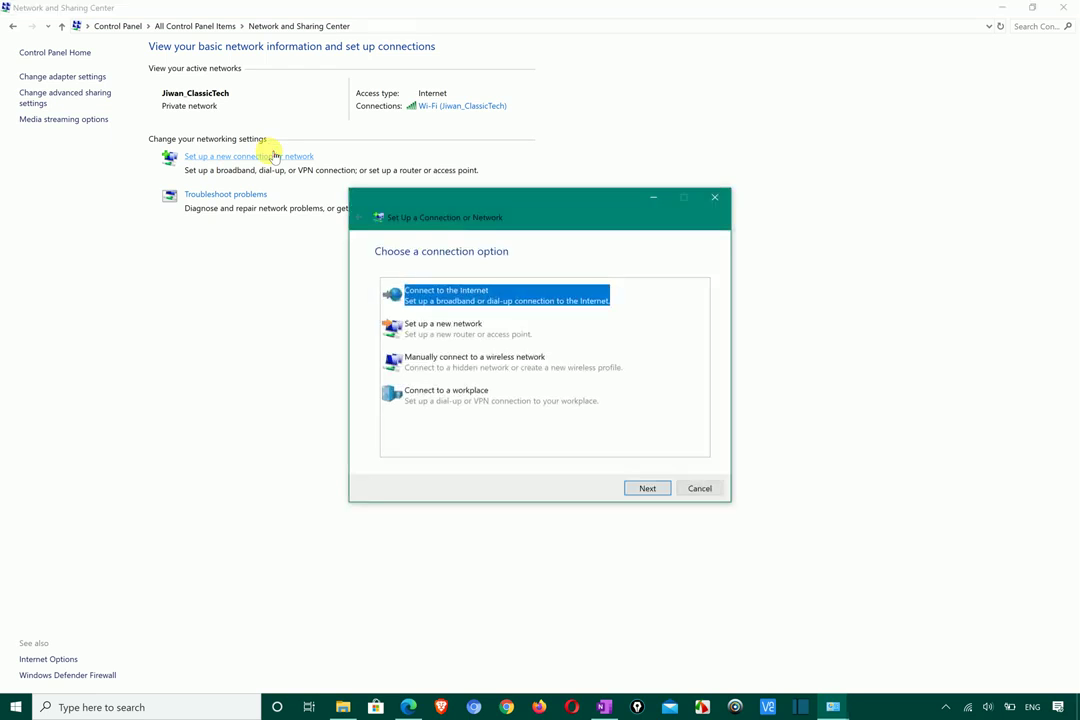
left_click(484, 324)
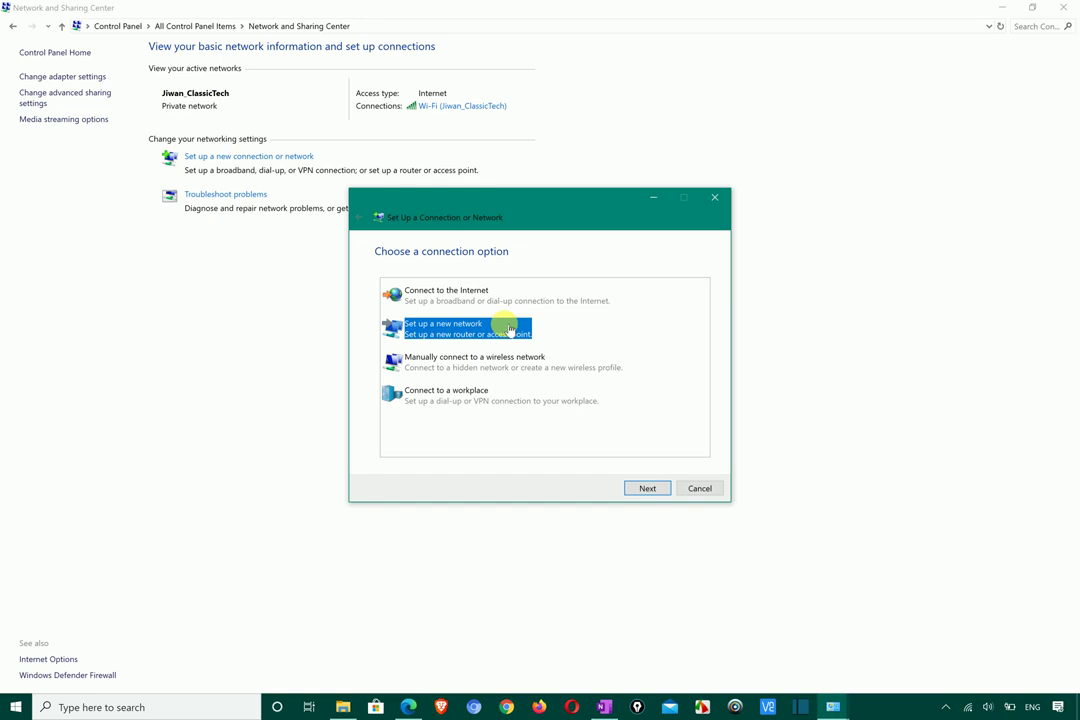
left_click(644, 488)
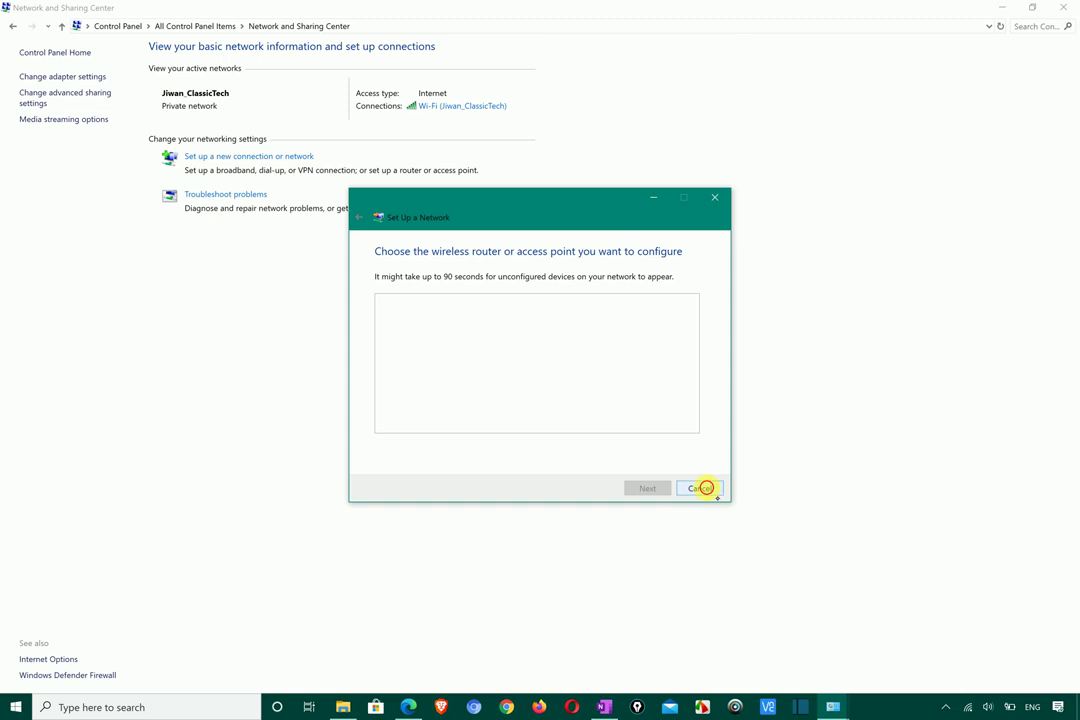
left_click(706, 489)
left_click(255, 155)
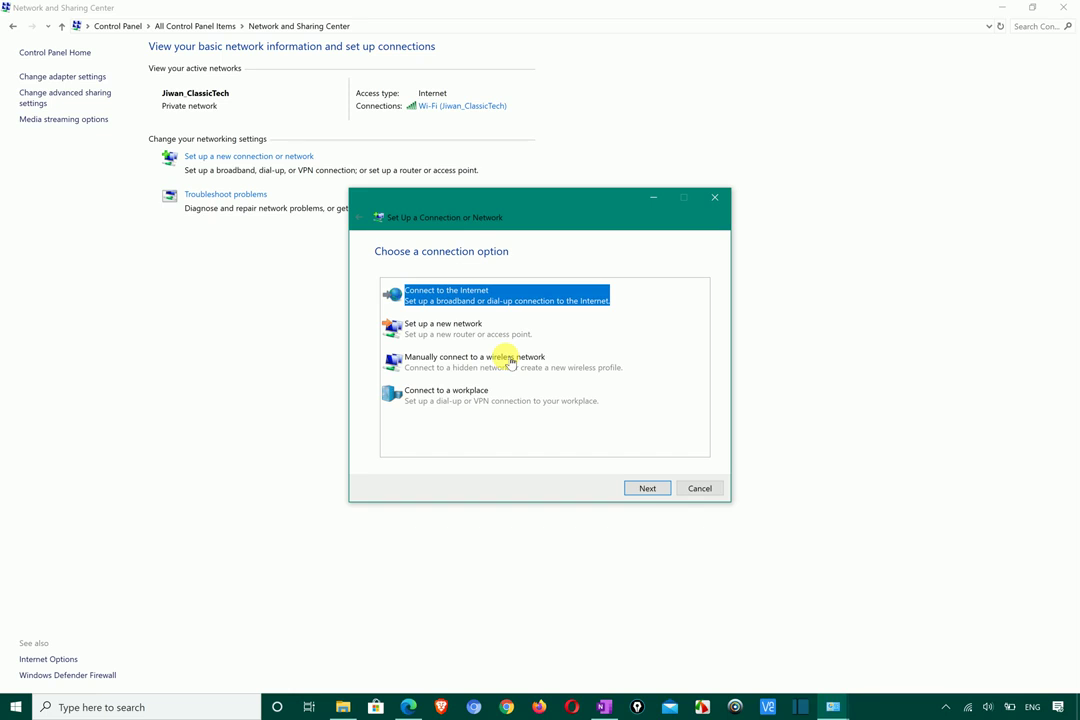
double_click(511, 362)
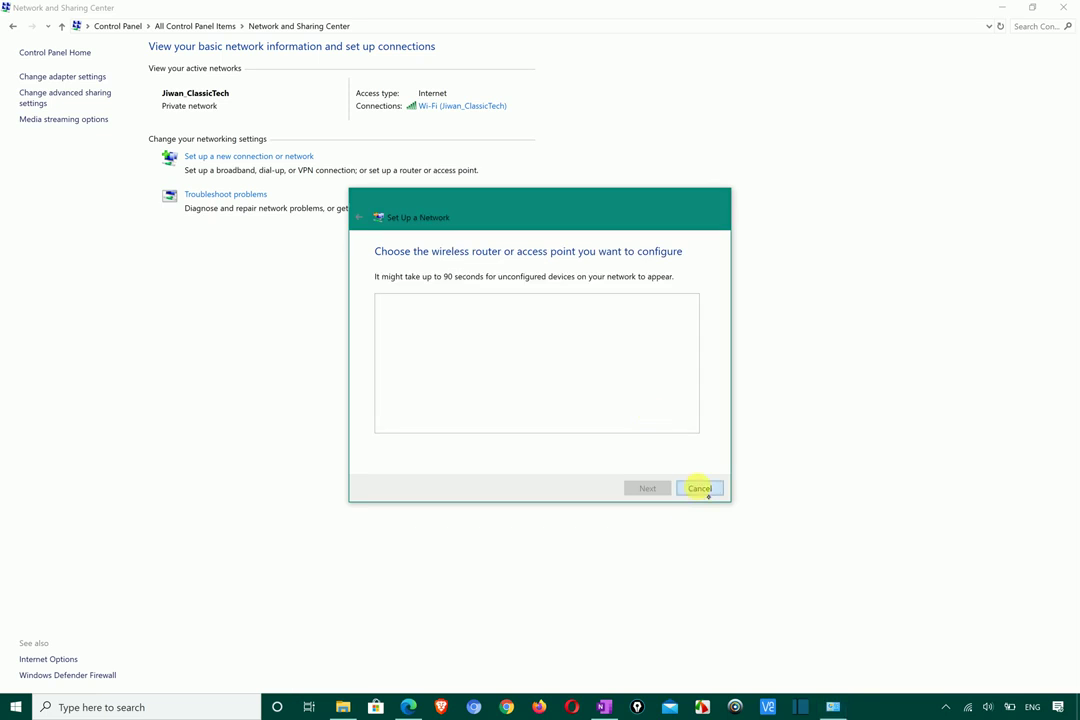
left_click(699, 488)
- View the Connect to the Internet option and available Wi-Fi networks, choose to browse the Internet now, and close the browser
left_click(289, 155)
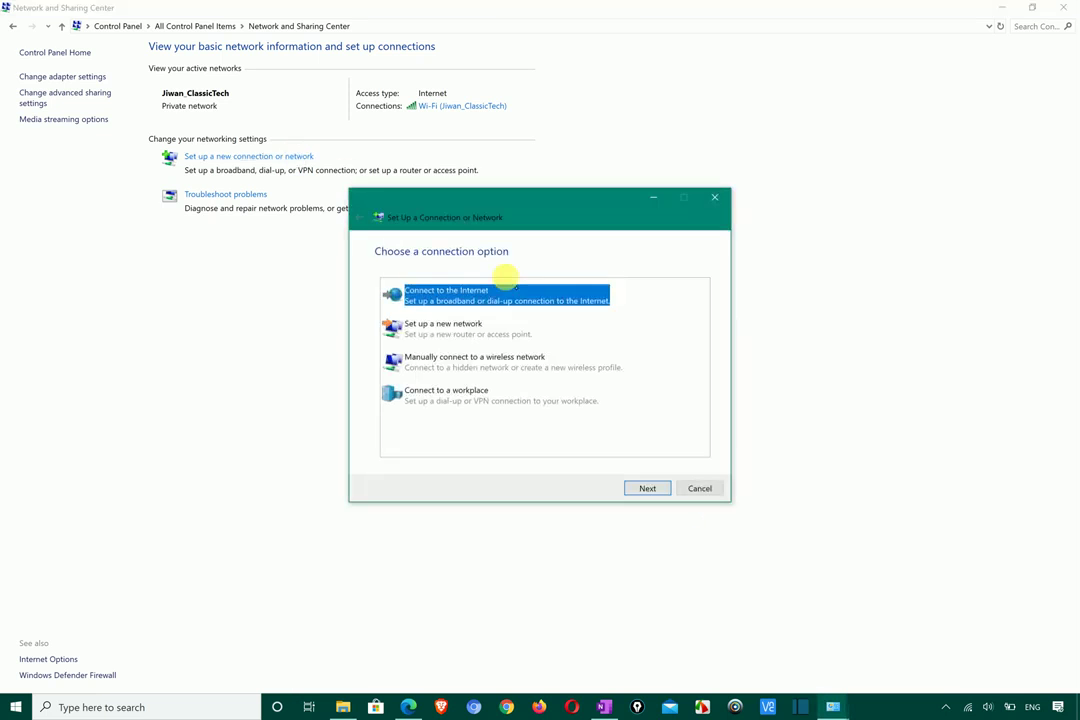
left_click(648, 490)
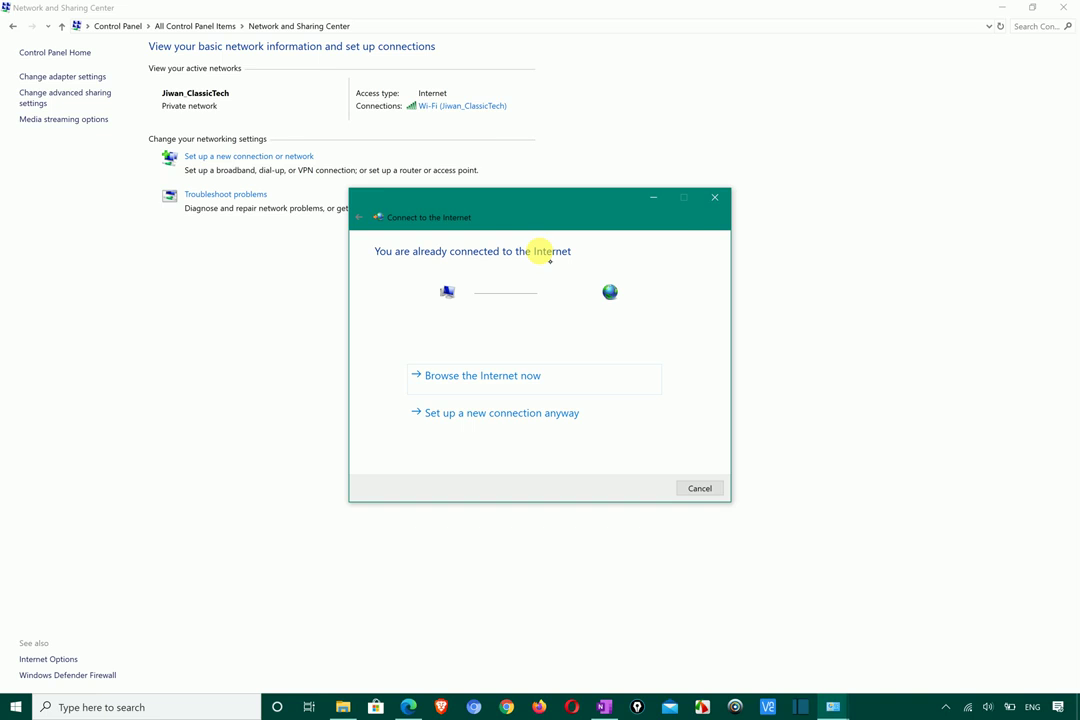
left_click(969, 704)
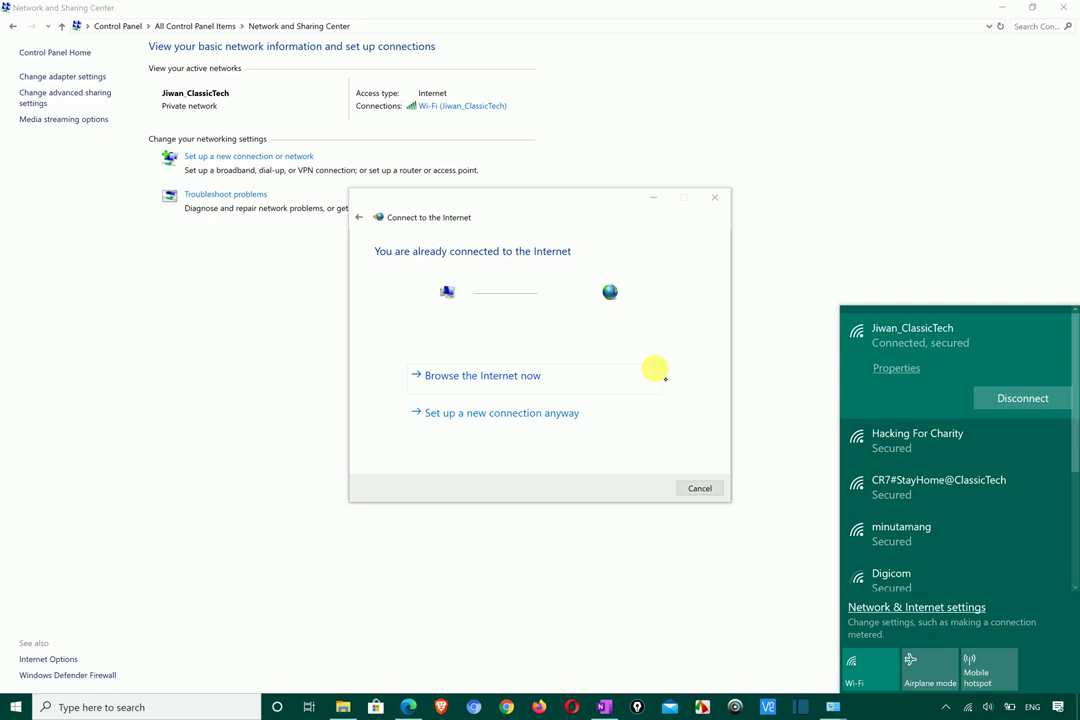
left_click(647, 365)
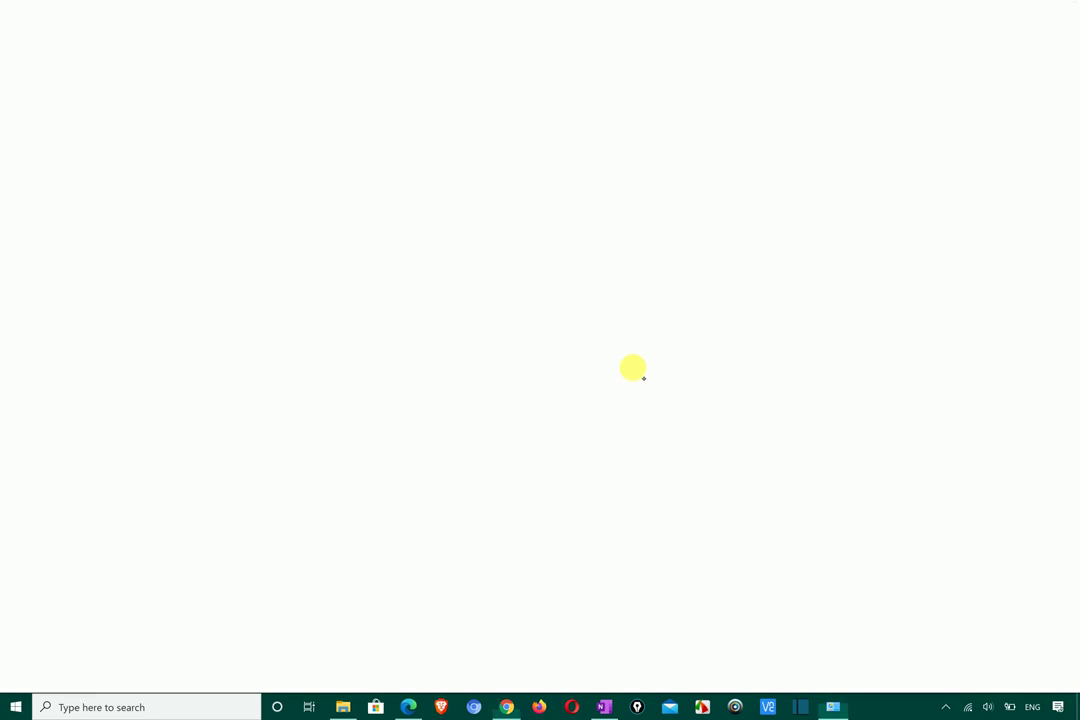
left_click(1062, 10)
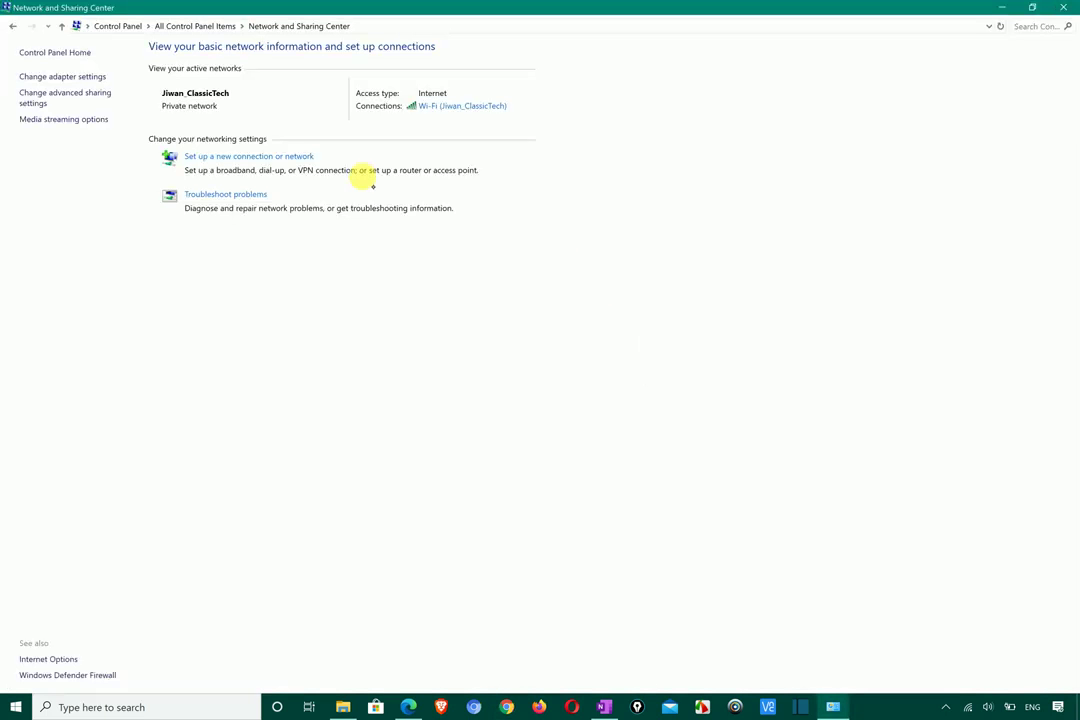
- Start a new Internet connection despite the existing one and bring up the broadband (PPPoE) form for the ISP information
left_click(266, 158)
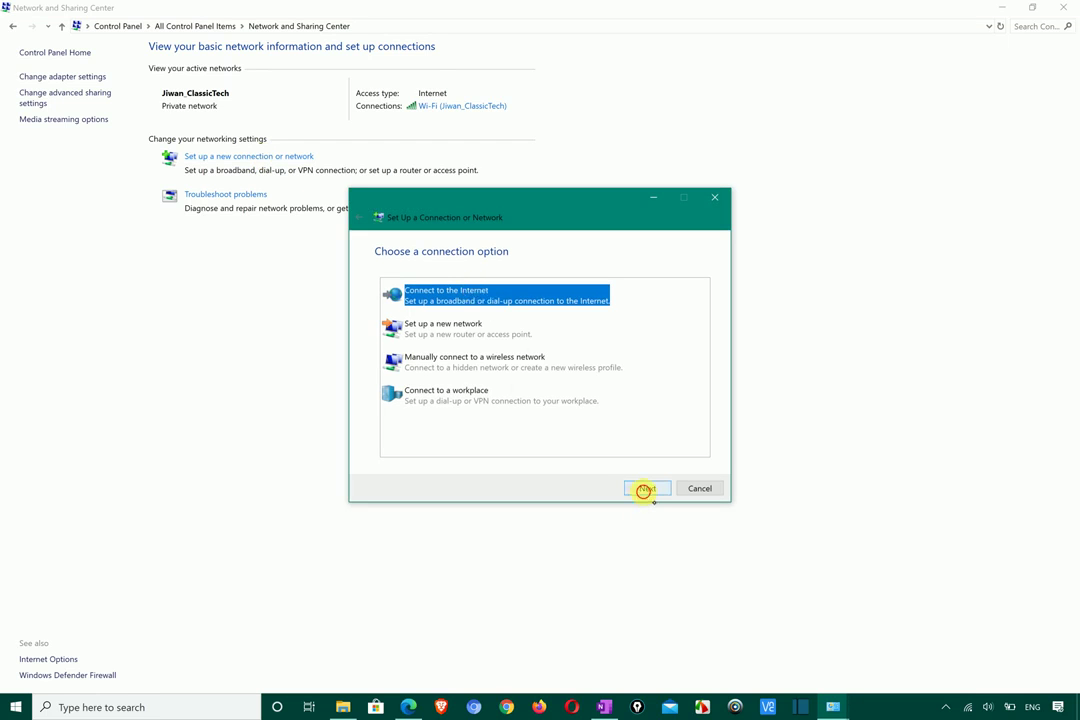
left_click(646, 489)
left_click(498, 418)
left_click(466, 297)
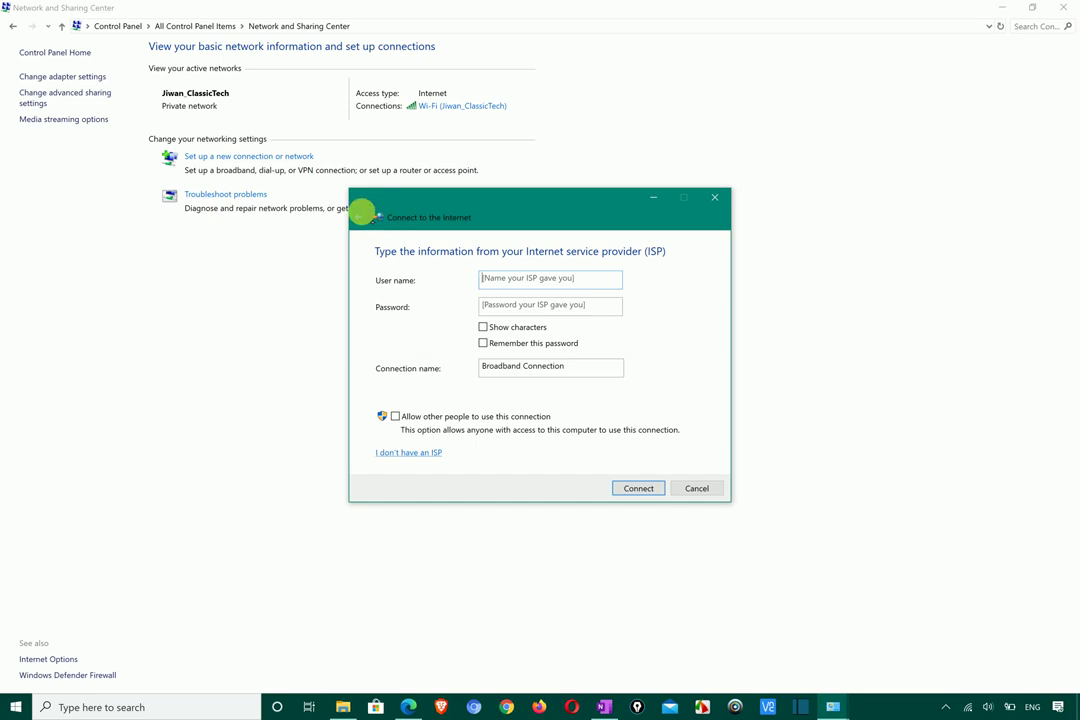
left_click(359, 217)
left_click(475, 313)
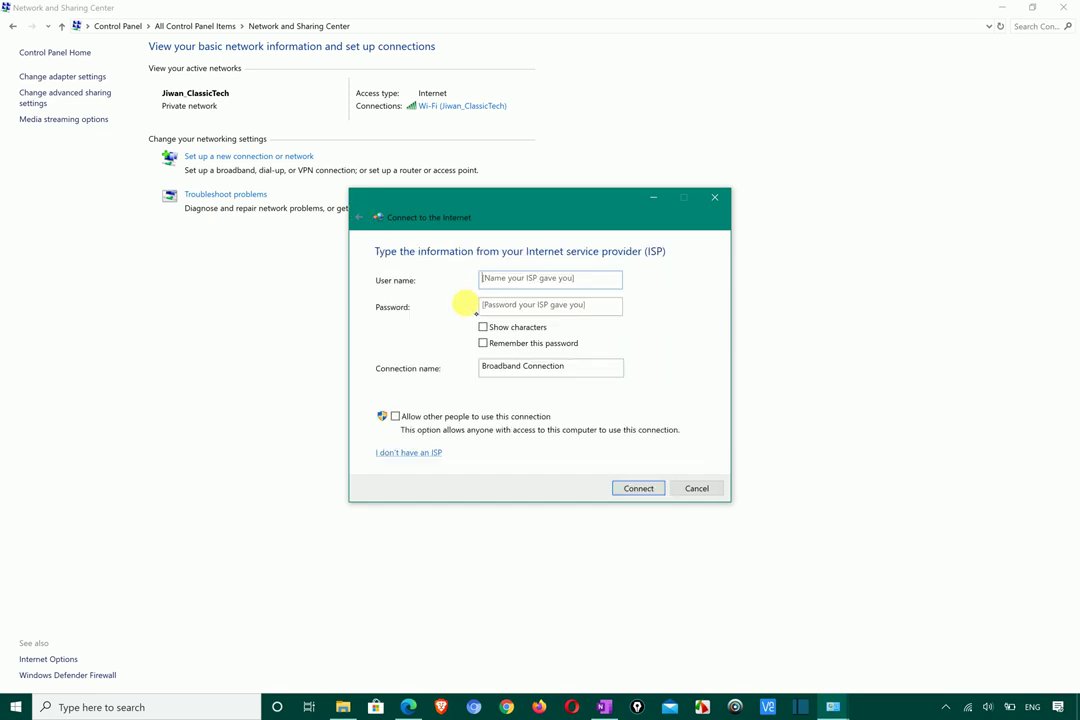
- Try to connect Broadband Connection with the ISP user name and password left blank, cancel the attempt, and close Network and Sharing Center
left_click(494, 281)
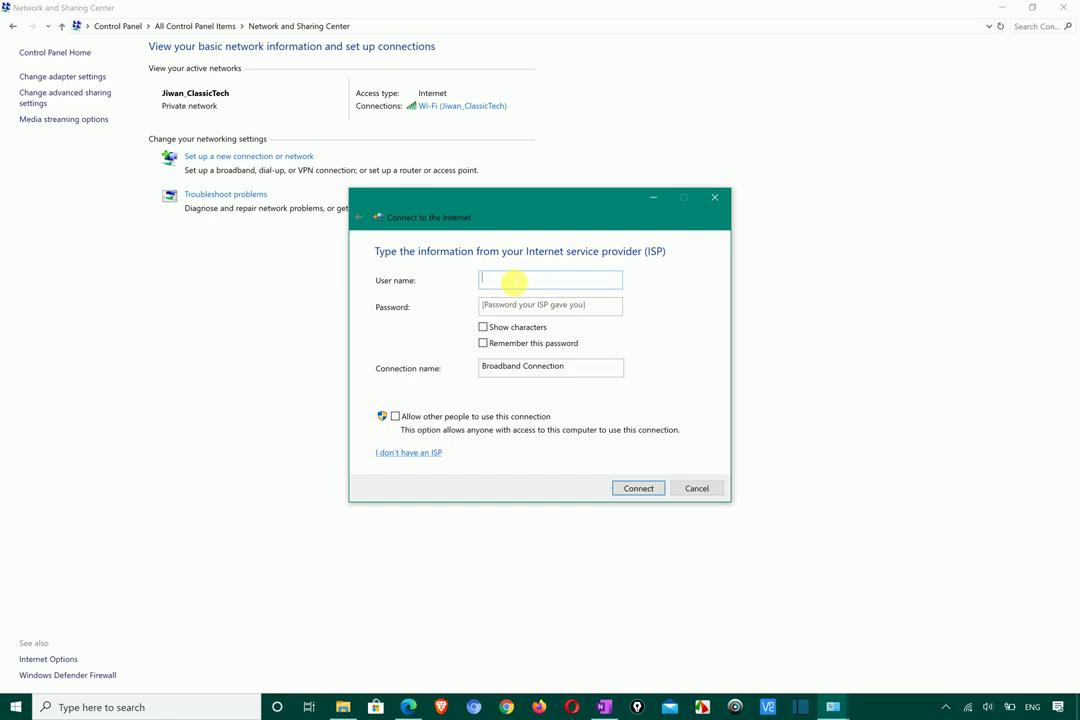
left_click(494, 307)
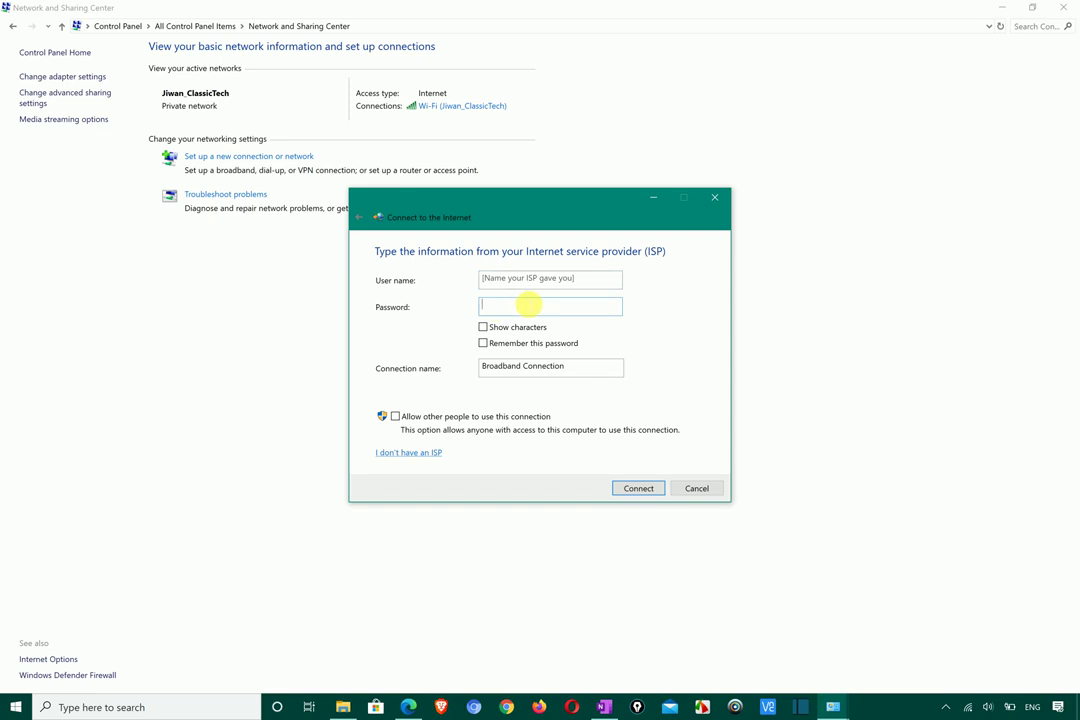
left_click(550, 372)
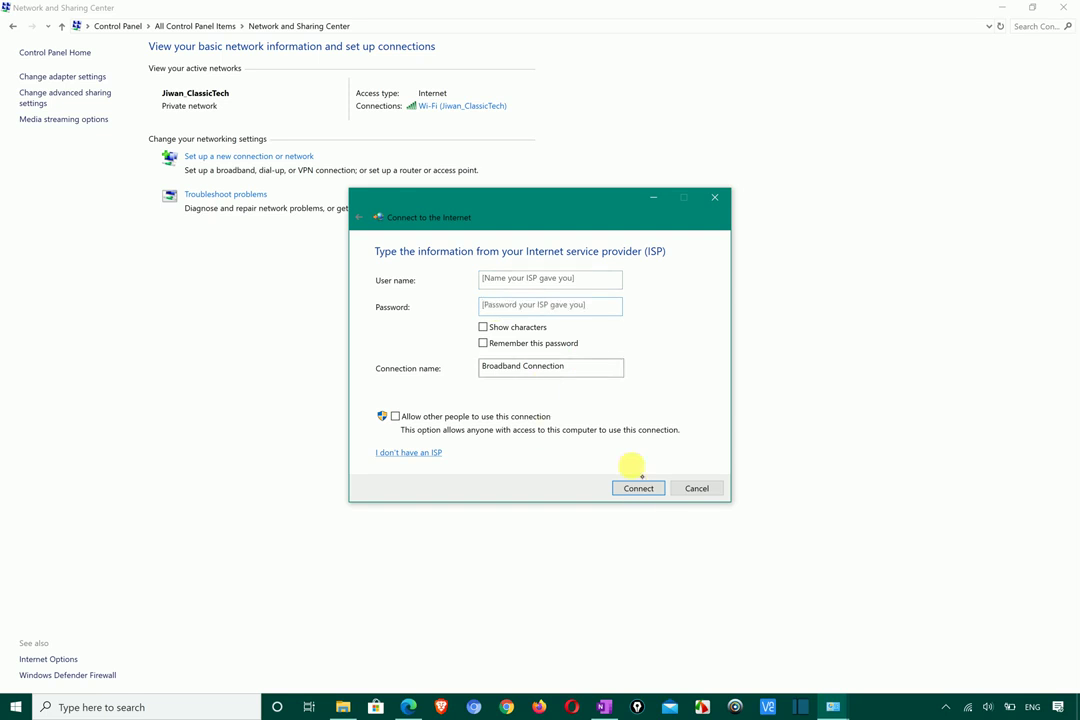
left_click(640, 488)
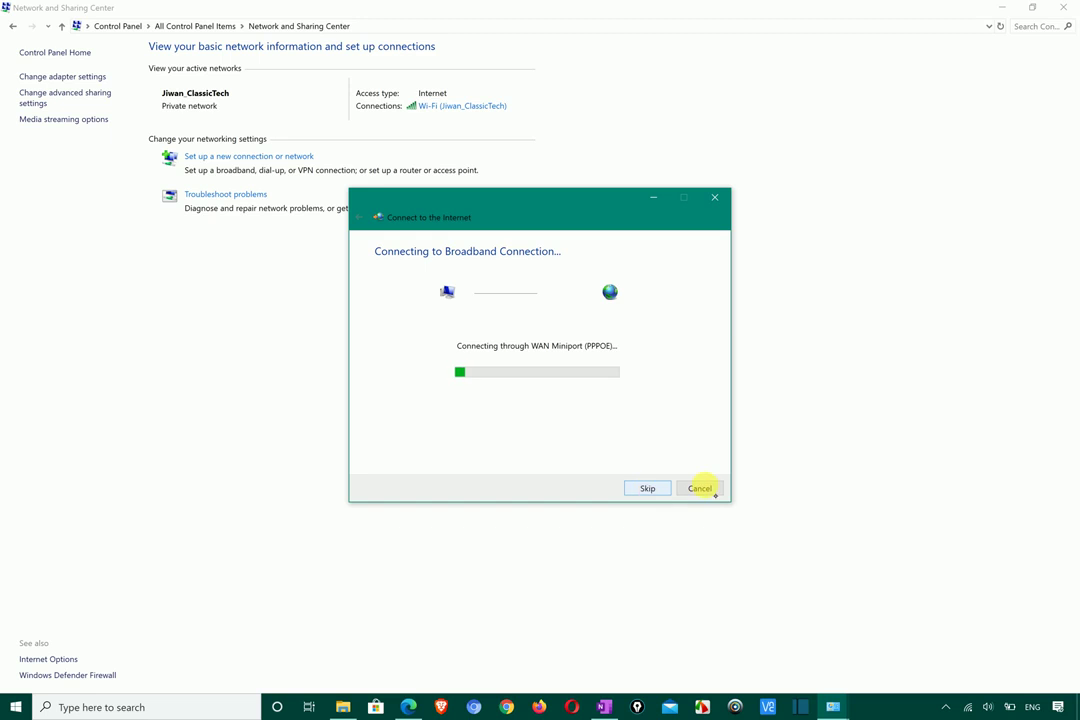
left_click(703, 488)
left_click(1063, 7)
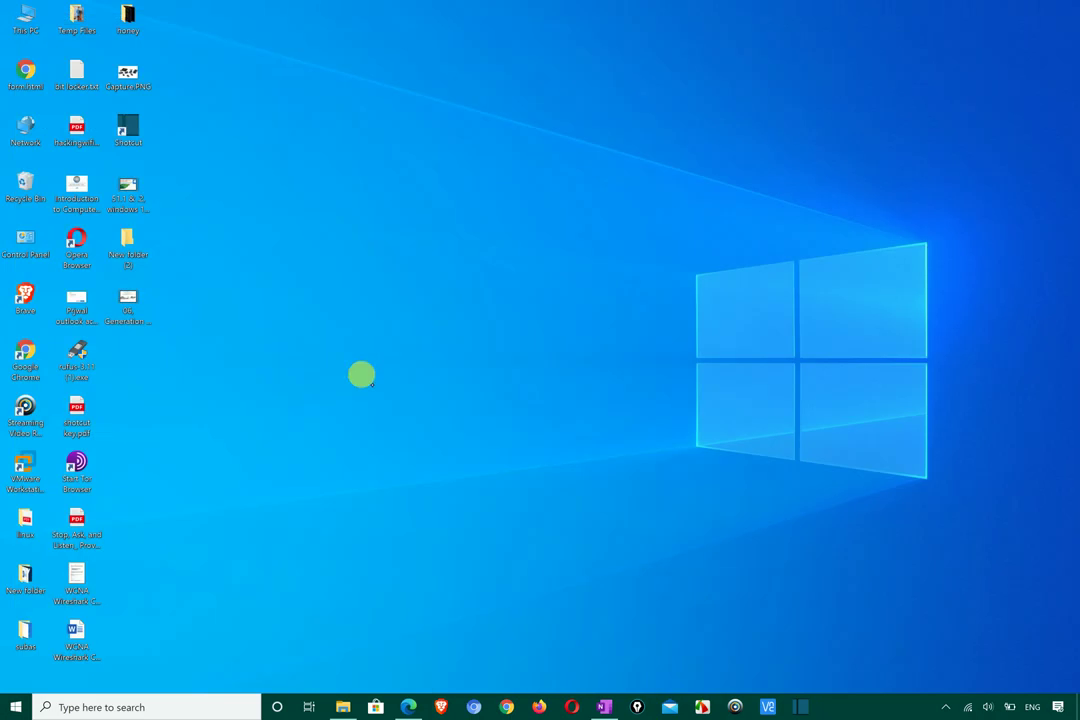
- Search Windows for "control panel" and open Control Panel
key("super")
type("control panel")
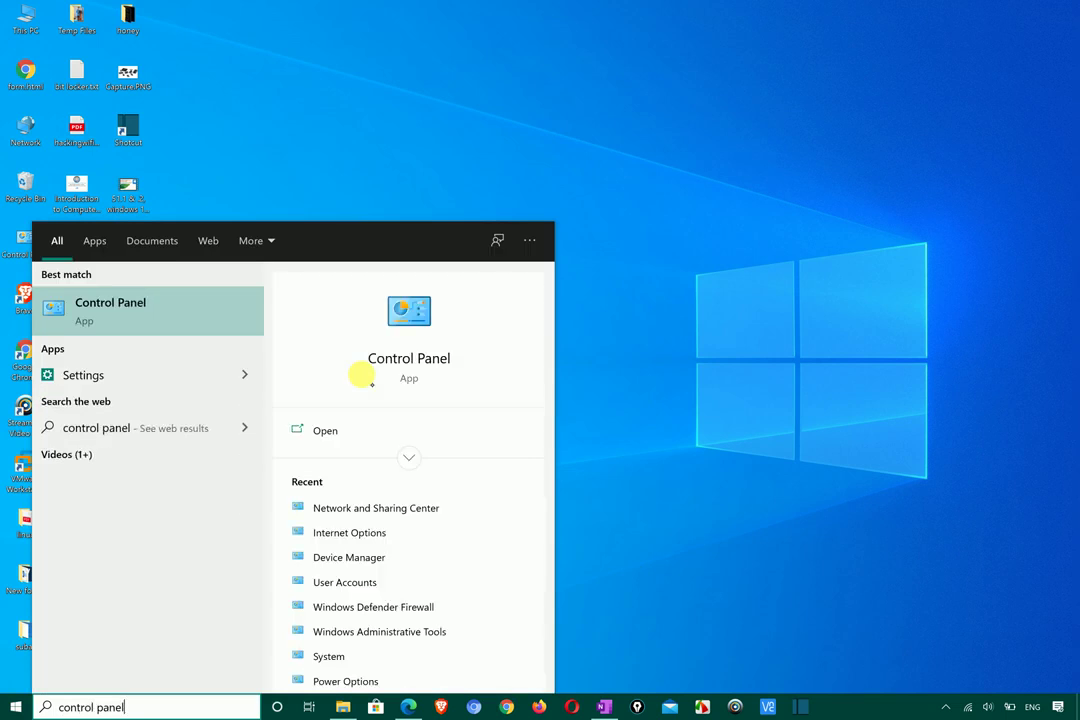
left_click(371, 384)
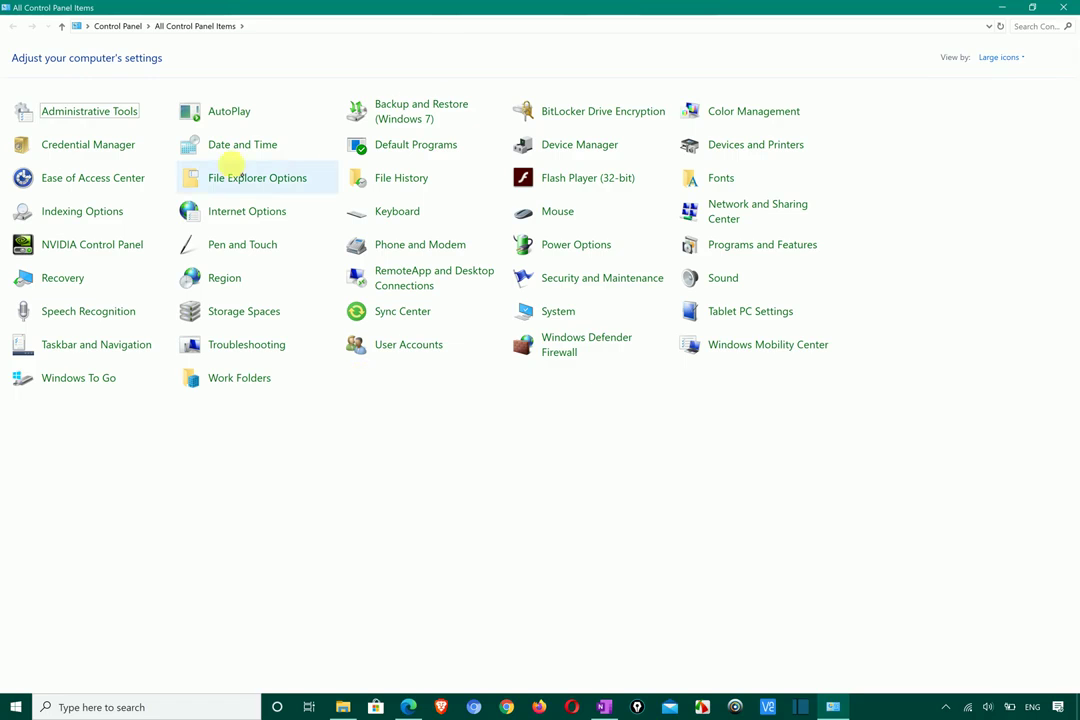
- Open the Connections settings of Internet Options and start the Internet connection setup wizard
left_click(256, 212)
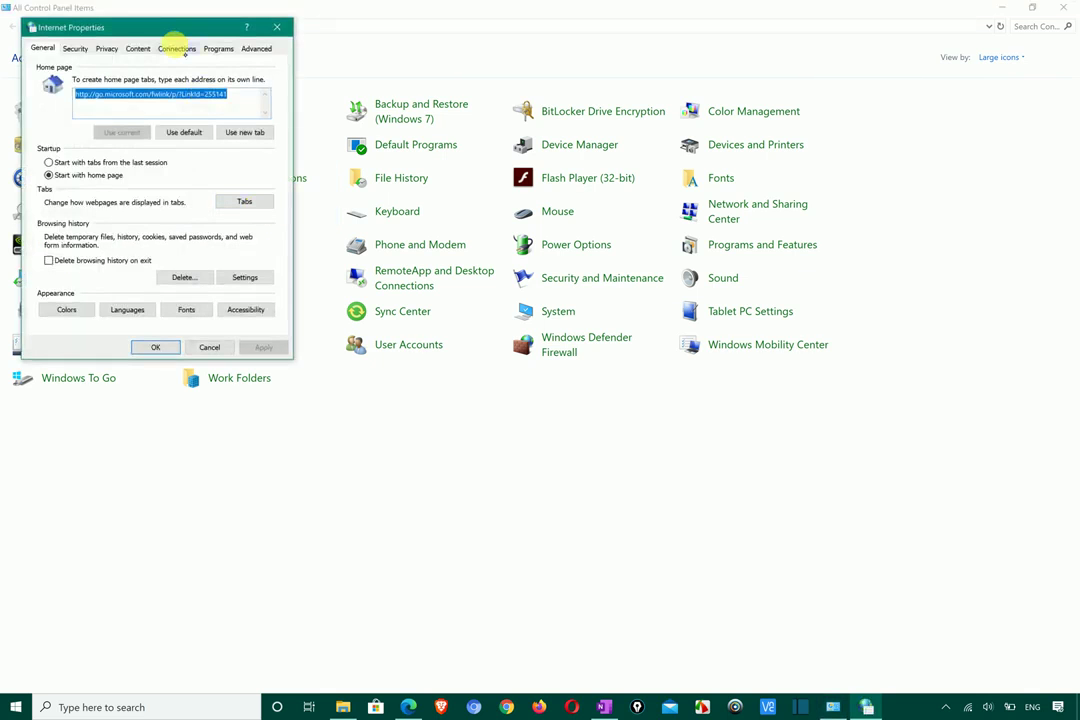
left_click(176, 48)
left_click(236, 72)
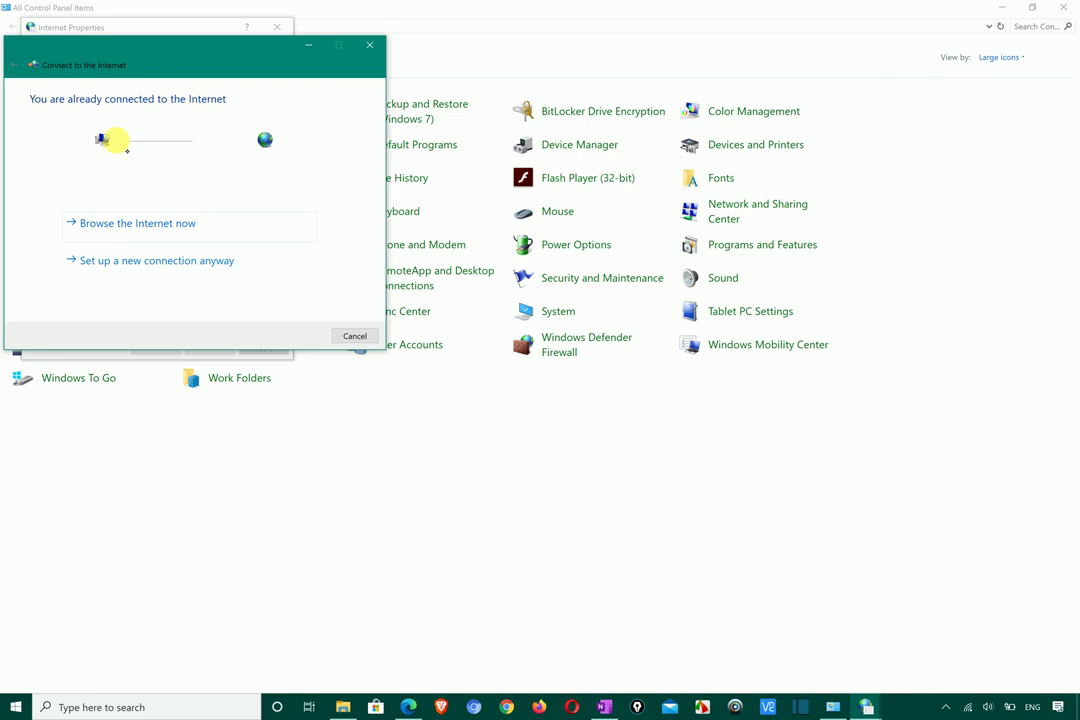
- Choose to set up a new Broadband (PPPoE) connection anyway, try connecting with the ISP user name and password left blank, and cancel the attempt
left_click(172, 271)
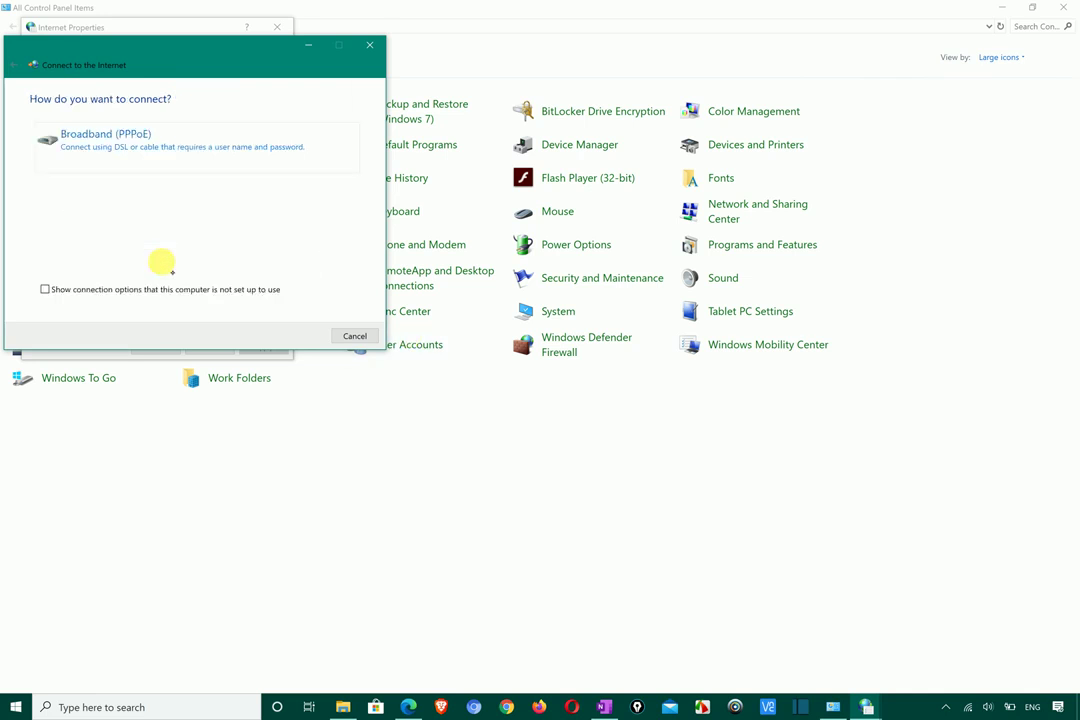
left_click(139, 145)
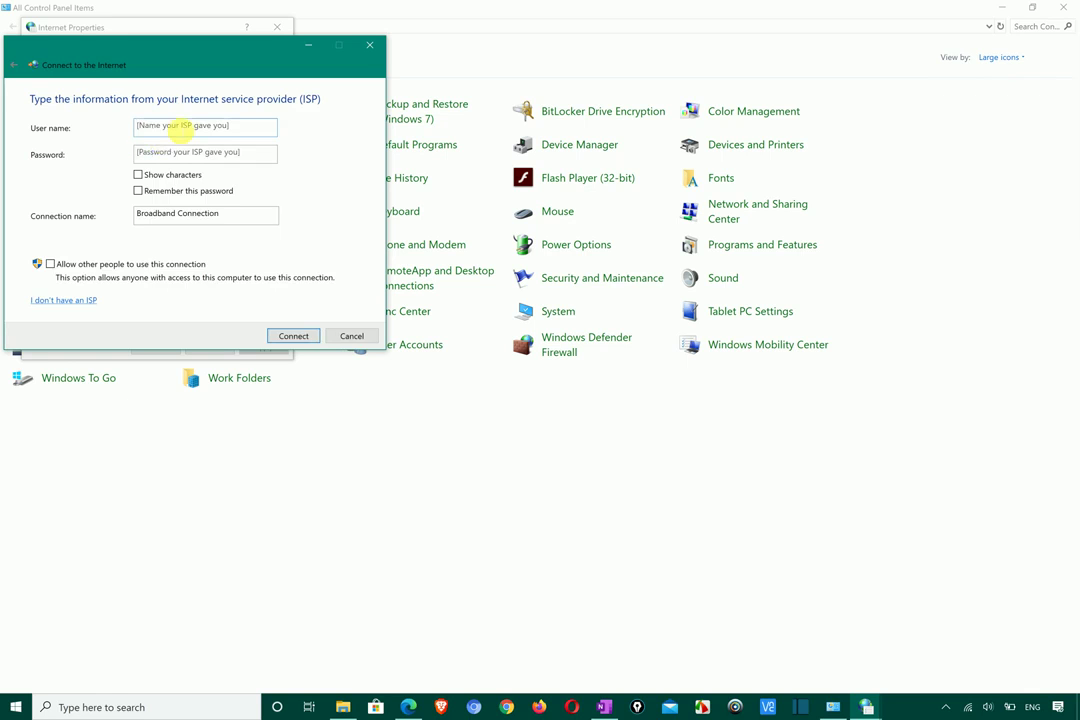
left_click(180, 130)
left_click(172, 155)
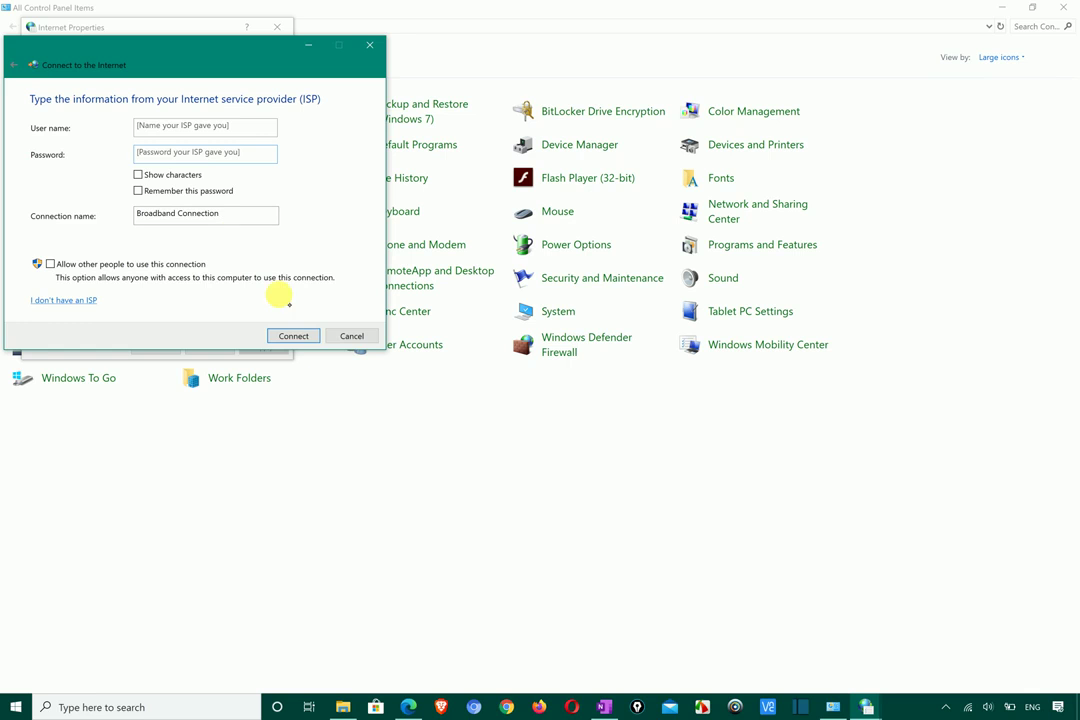
left_click(293, 337)
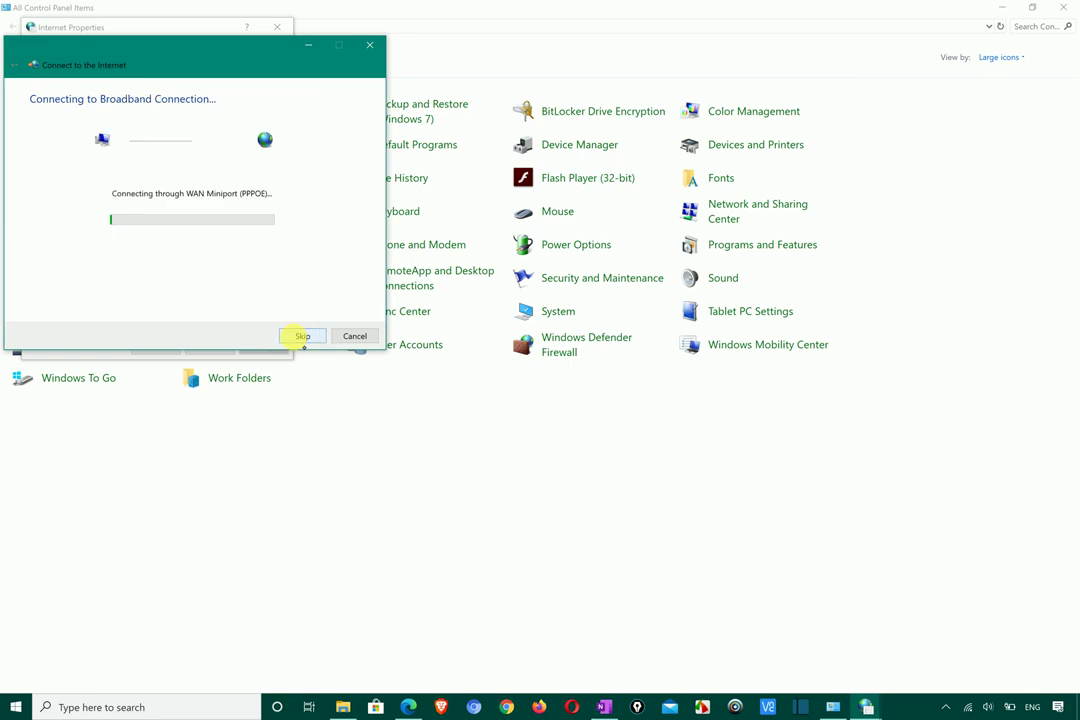
left_click(353, 337)
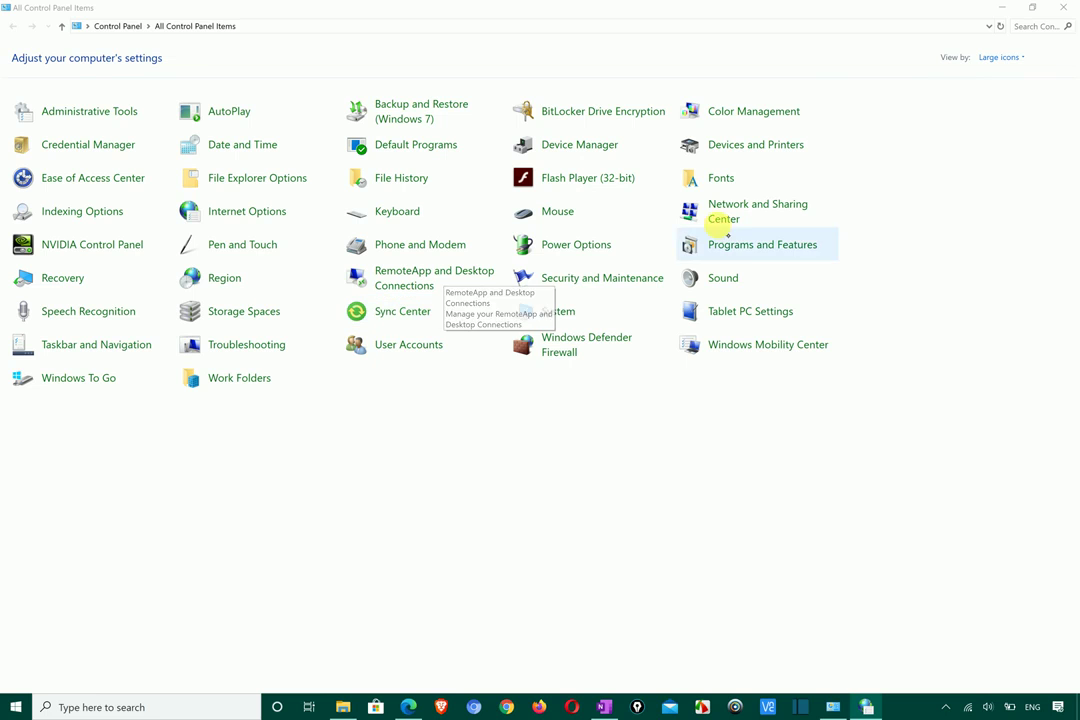
- Open Network and Sharing Center and start a new Internet connection setup, continuing to the broadband form for the ISP information
left_click(725, 210)
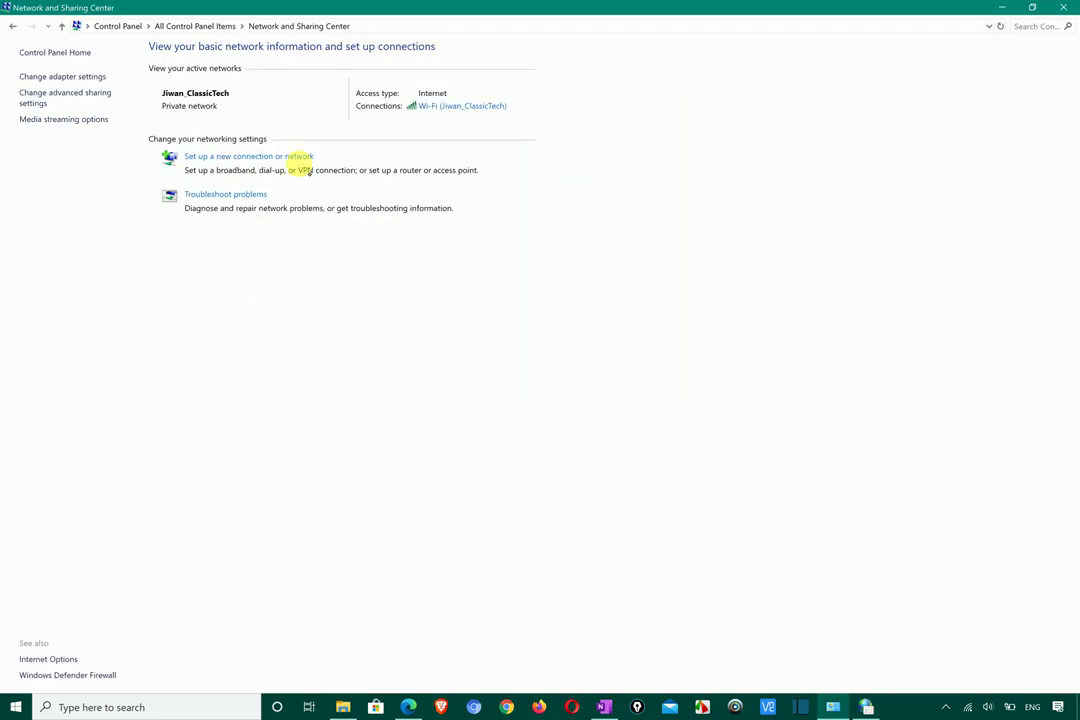
left_click(275, 158)
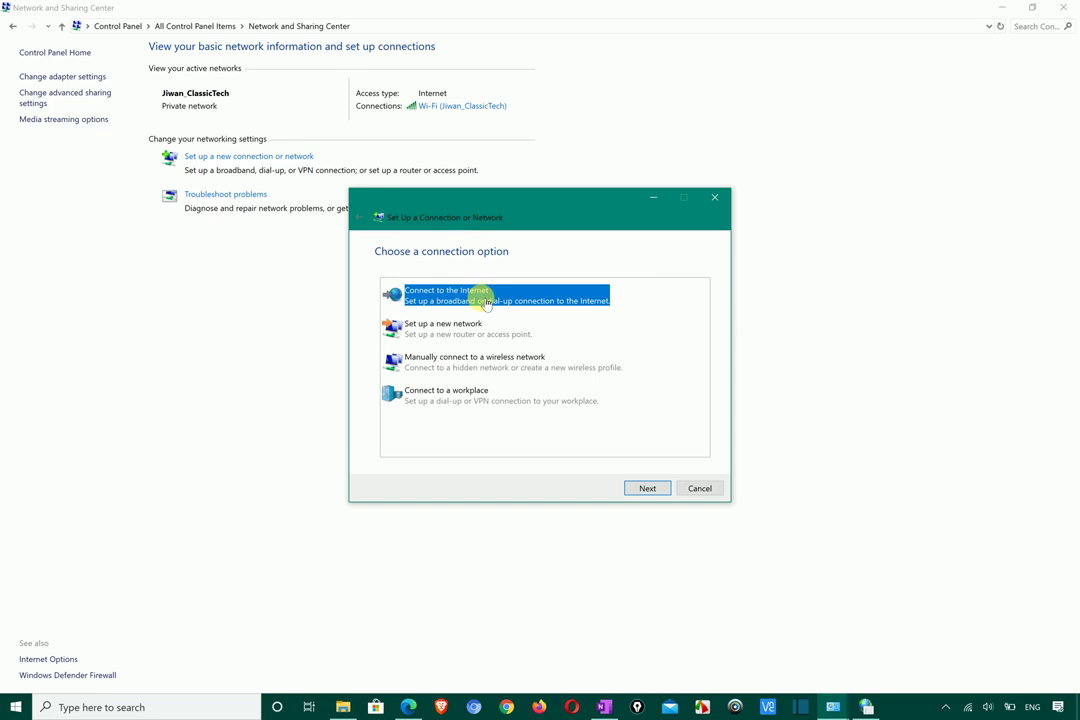
left_click(647, 488)
left_click(482, 413)
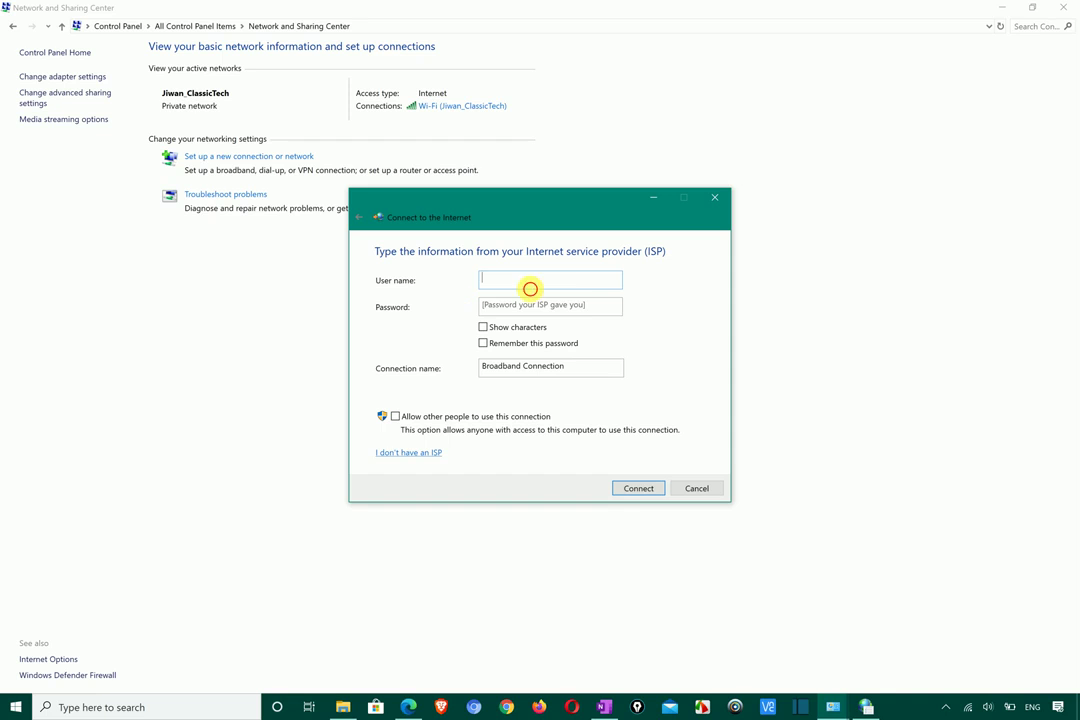
- Try "viane" as the connection name in the broadband form, clear it again, and cancel the connection setup
left_click(518, 305)
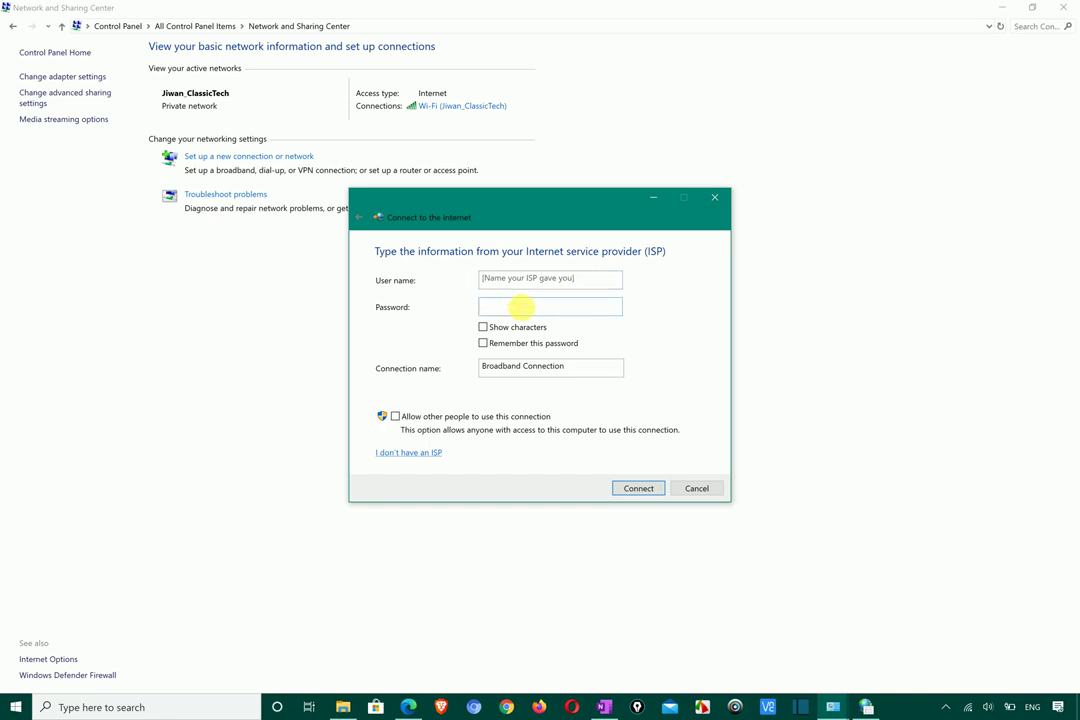
left_click(503, 368)
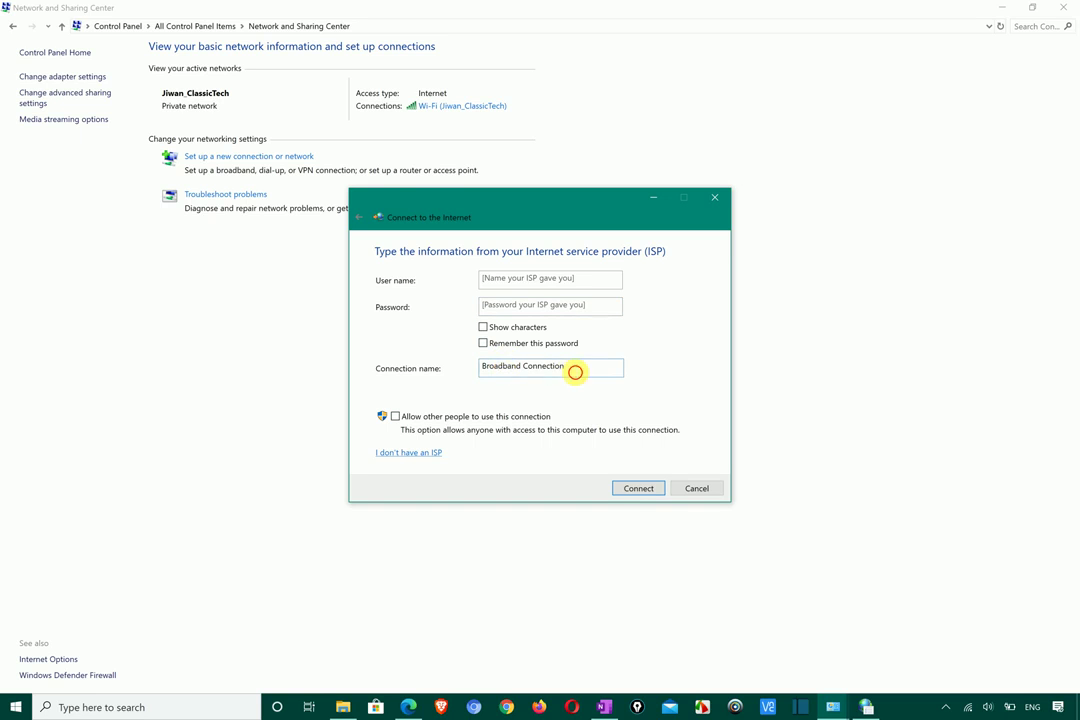
left_click_drag(568, 372, 475, 366)
key("BackSpace")
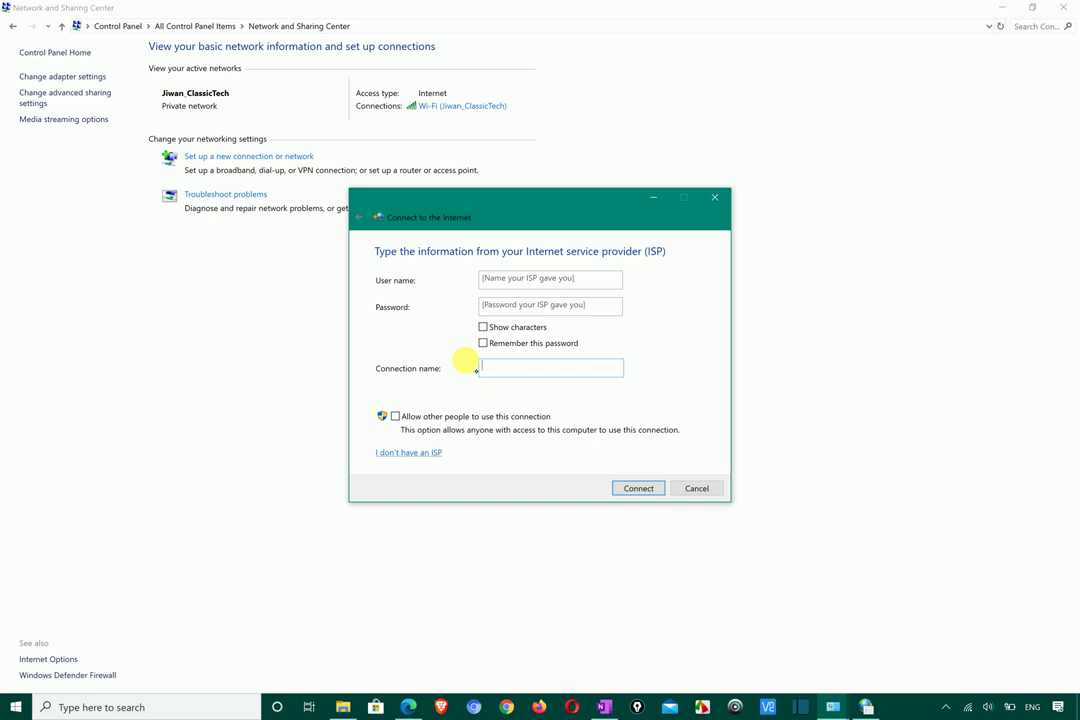
type("viane")
key("BackSpace")
key("BackSpace")
key("BackSpace")
key("BackSpace")
key("BackSpace")
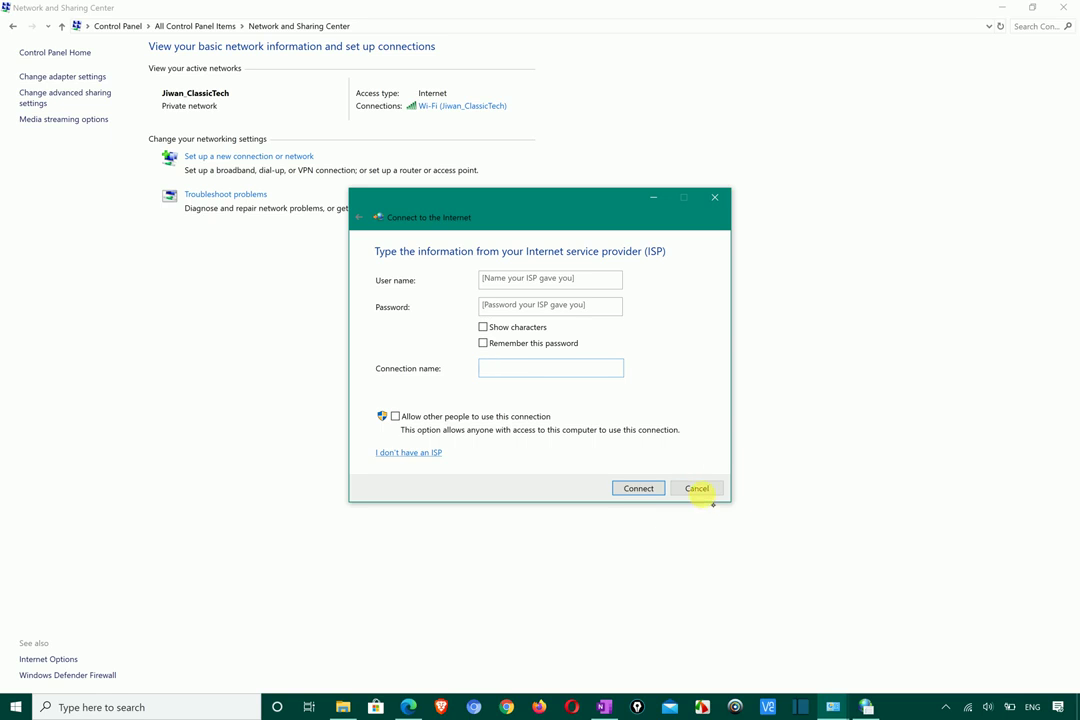
left_click(697, 489)
- Close Network and Sharing Center and the Internet Properties dialog, and refresh the desktop
left_click(1063, 7)
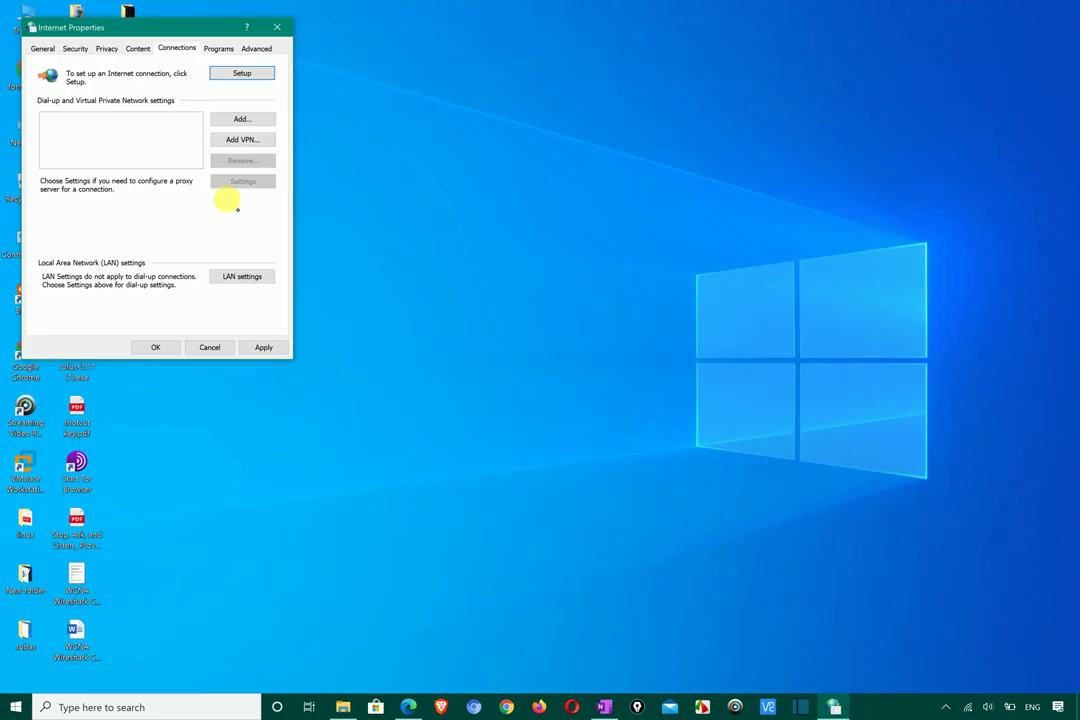
left_click(275, 27)
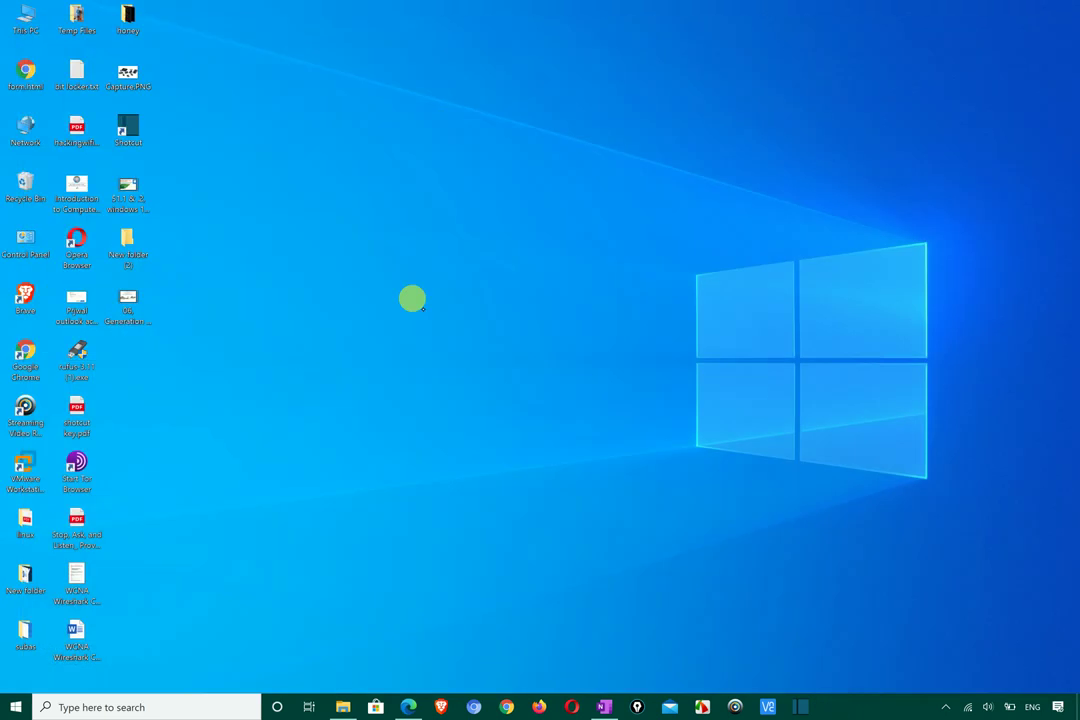
right_click(439, 364)
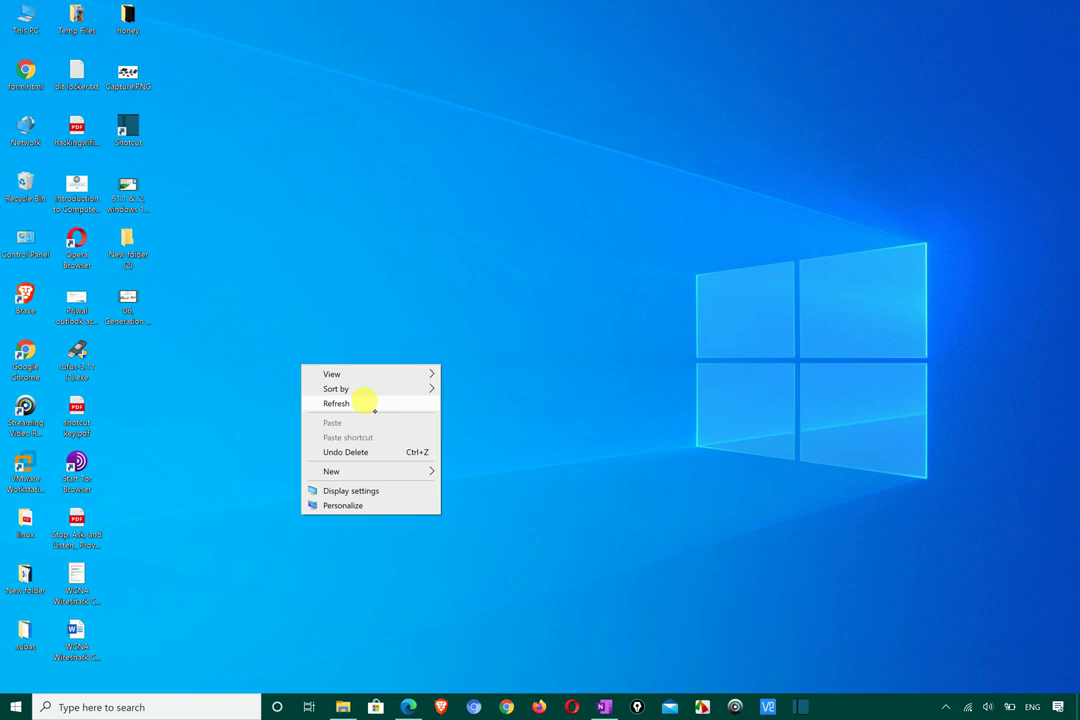
left_click(362, 403)
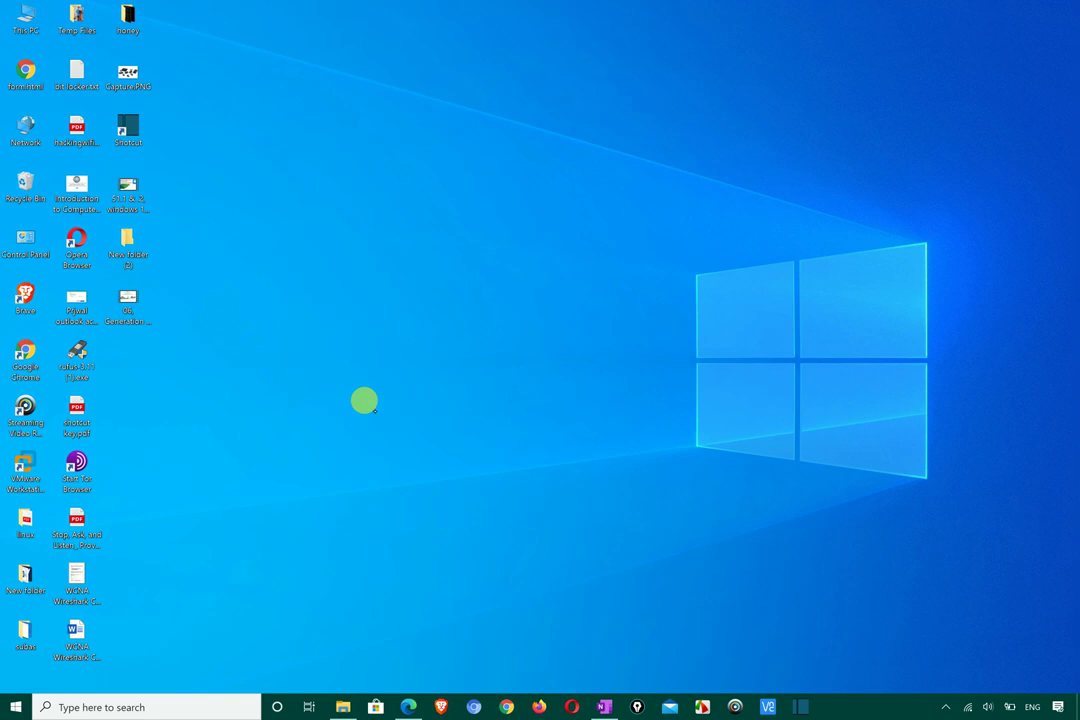